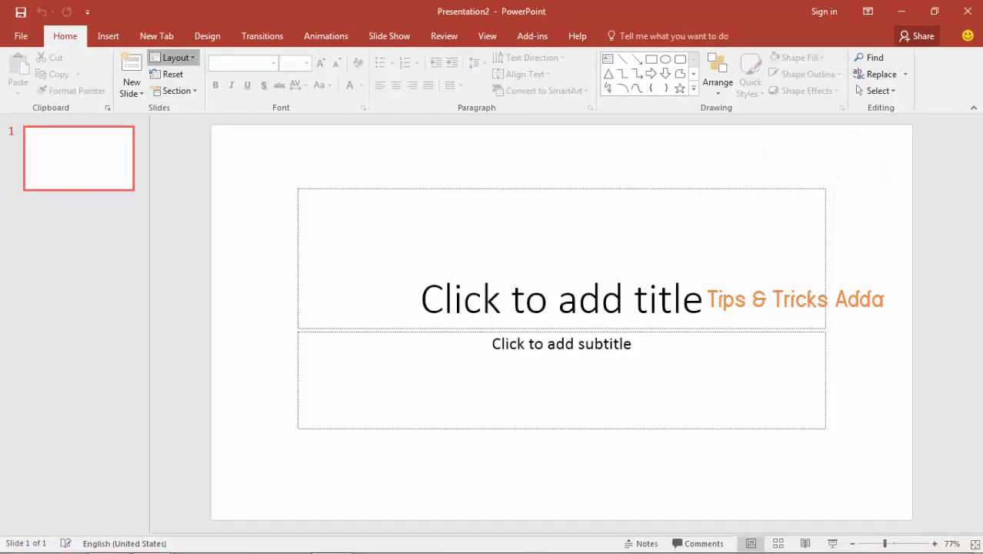
# Switch the slide to the Blank layout and give its background a solid black fill.
pyautogui.click(173, 58)
pyautogui.click(187, 250)
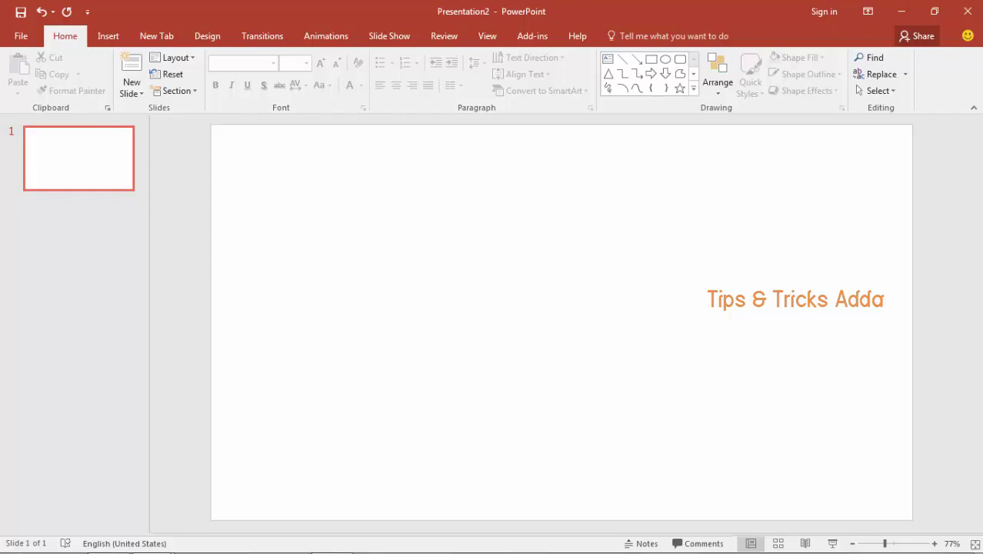
pyautogui.rightClick(465, 222)
pyautogui.click(527, 342)
pyautogui.click(943, 303)
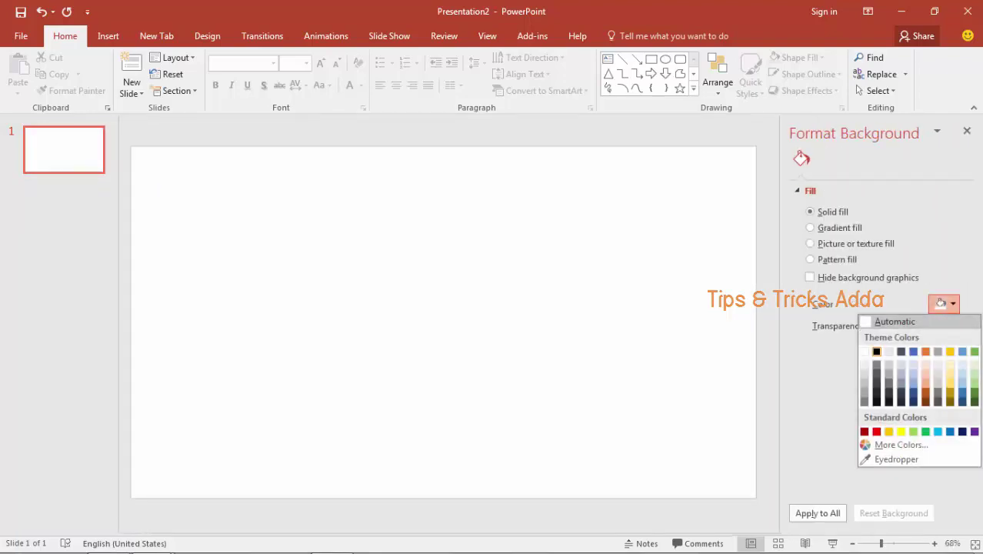
pyautogui.click(876, 351)
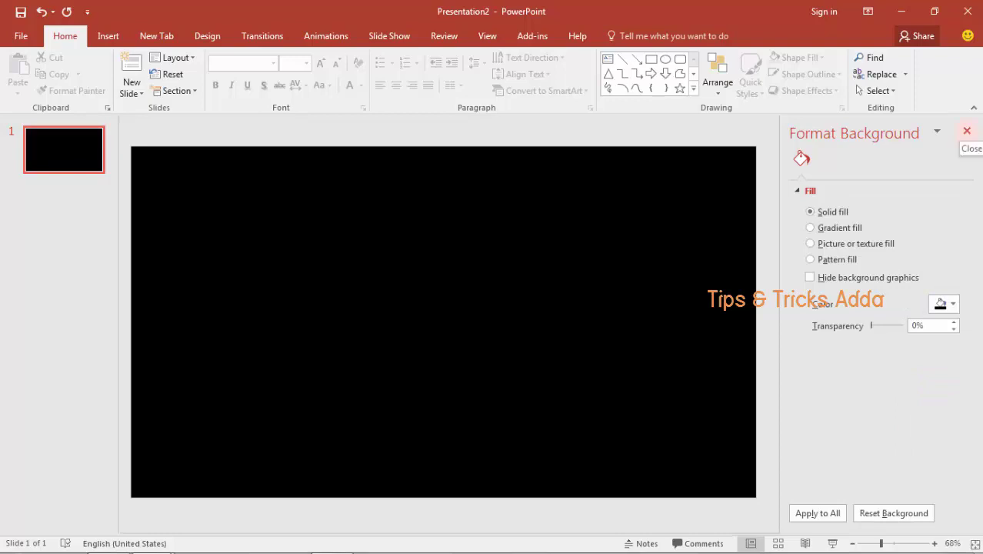
pyautogui.click(967, 130)
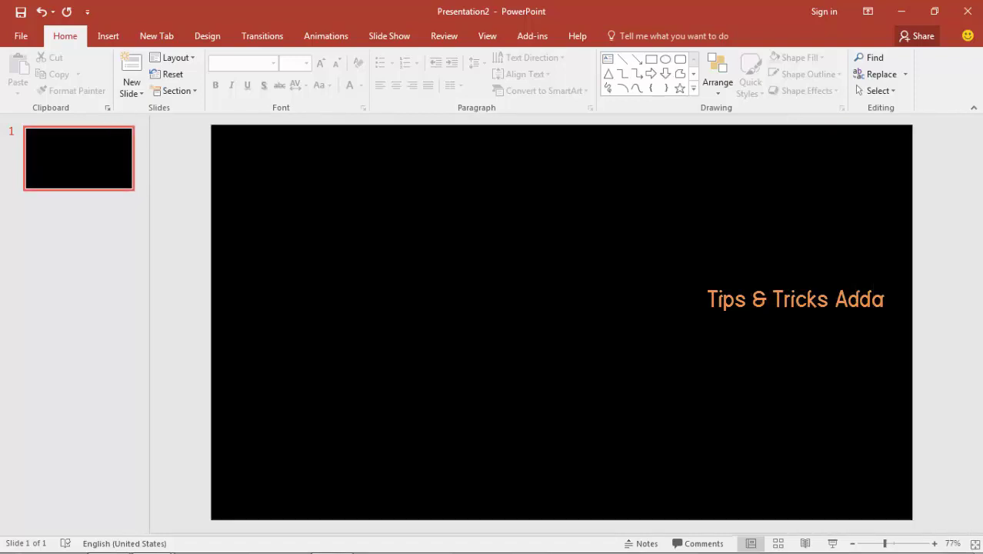
# Draw a chord shape near the middle of the slide and rotate and adjust it into a dome with its flat edge facing down.
pyautogui.click(693, 88)
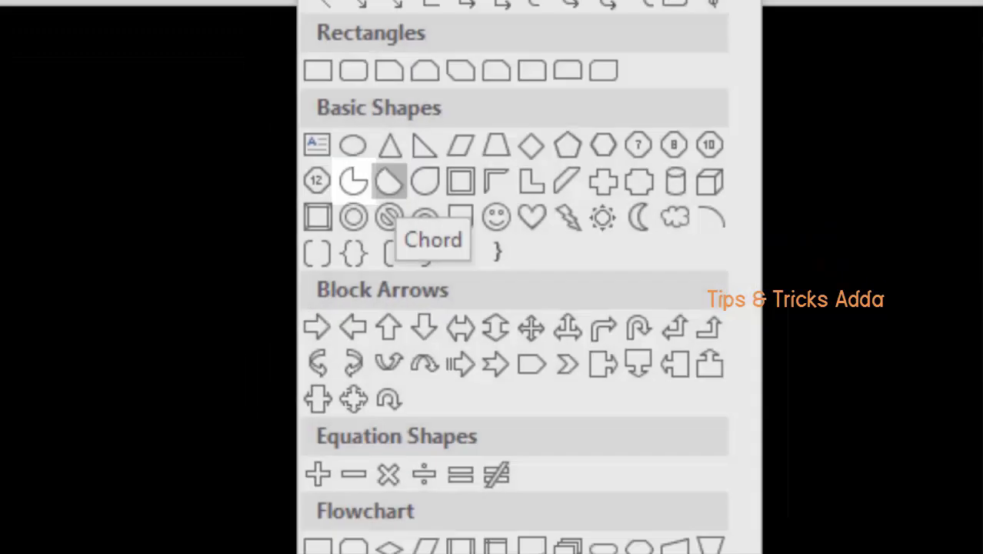
pyautogui.click(353, 180)
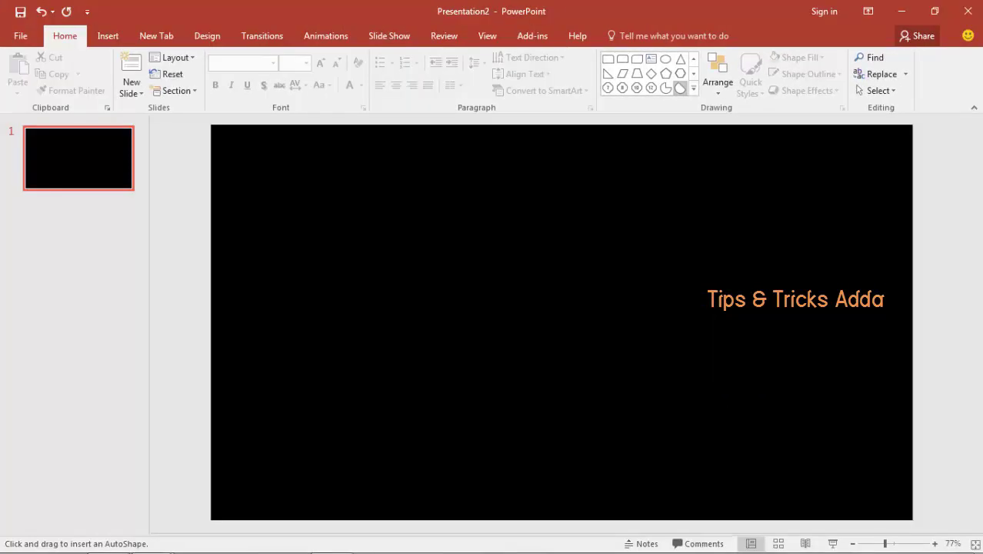
pyautogui.moveTo(451, 243)
pyautogui.mouseDown()
pyautogui.moveTo(529, 333)
pyautogui.moveTo(546, 338)
pyautogui.mouseUp()
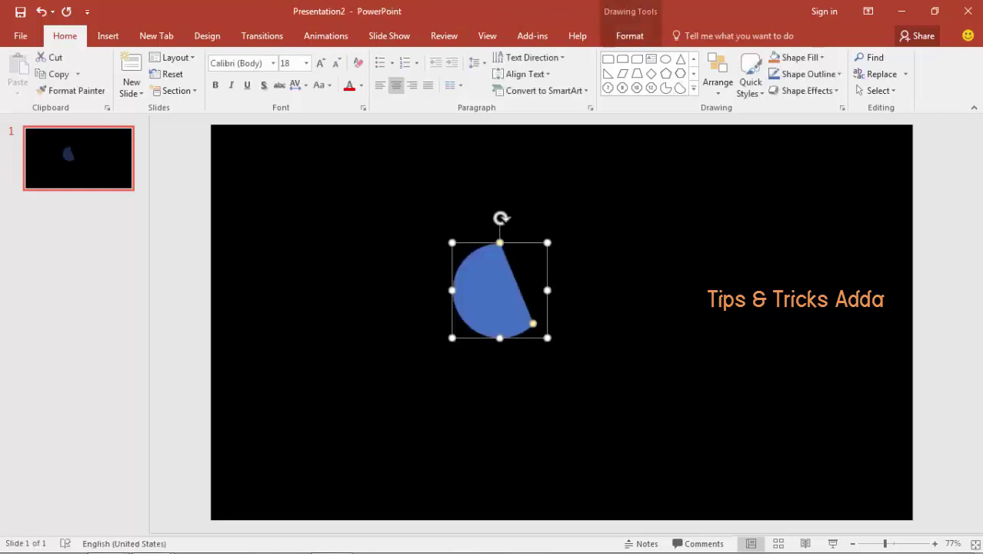
pyautogui.moveTo(500, 219); pyautogui.dragTo(566, 321)
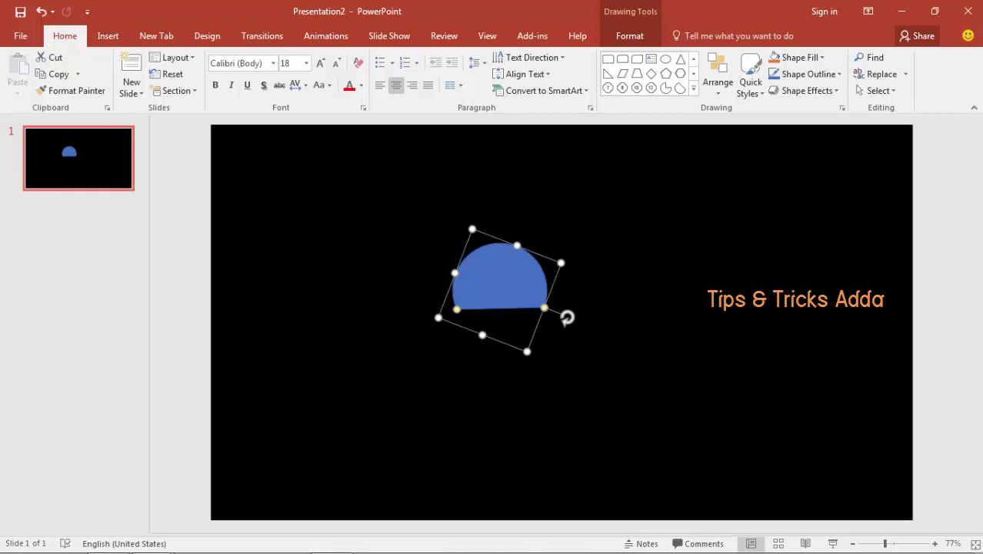
pyautogui.moveTo(545, 308); pyautogui.dragTo(539, 315)
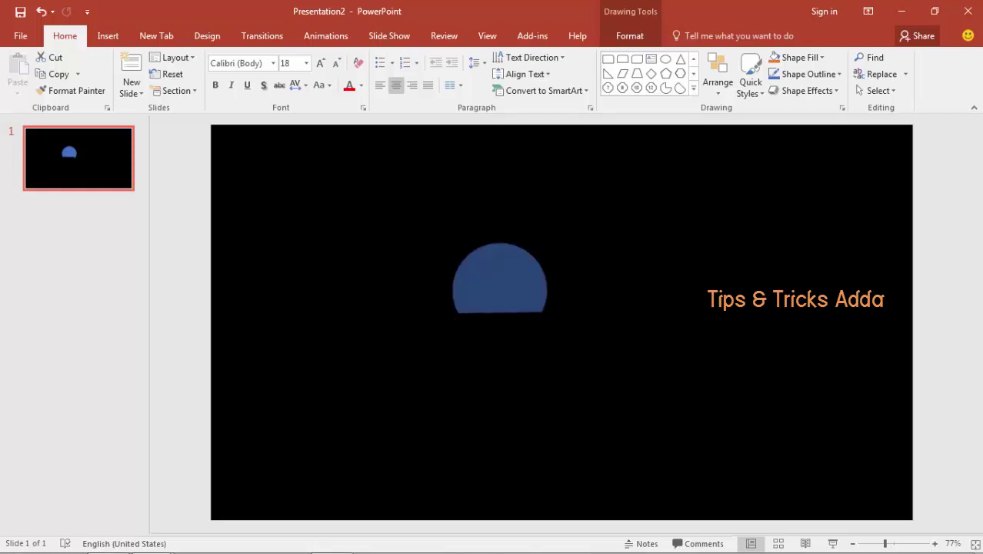
# Enlarge the chord around the middle of the slide and fine-tune its rotation so the flat edge is level.
pyautogui.moveTo(560, 260); pyautogui.dragTo(721, 182)
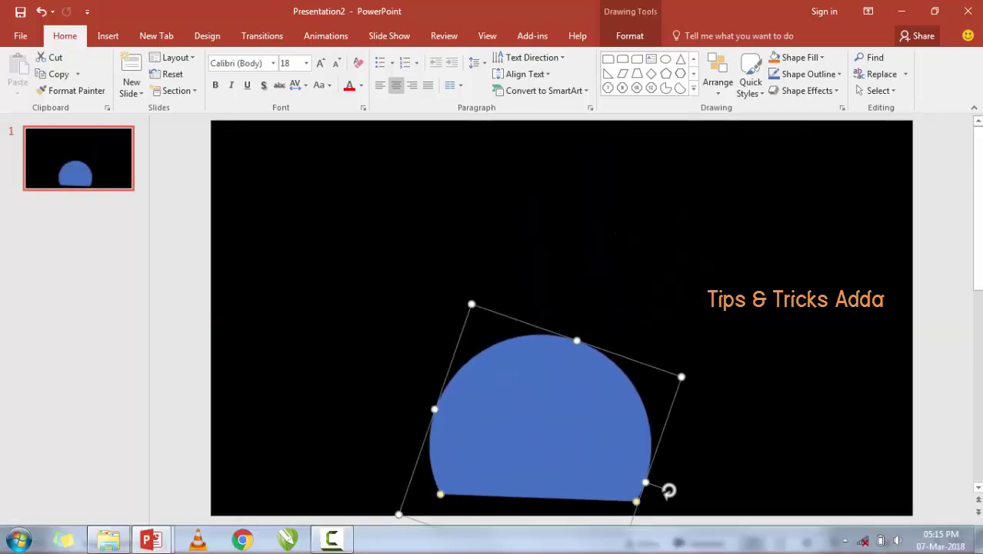
pyautogui.moveTo(885, 544); pyautogui.dragTo(876, 544)
pyautogui.press('Down')
pyautogui.press('Down')
pyautogui.press('Down')
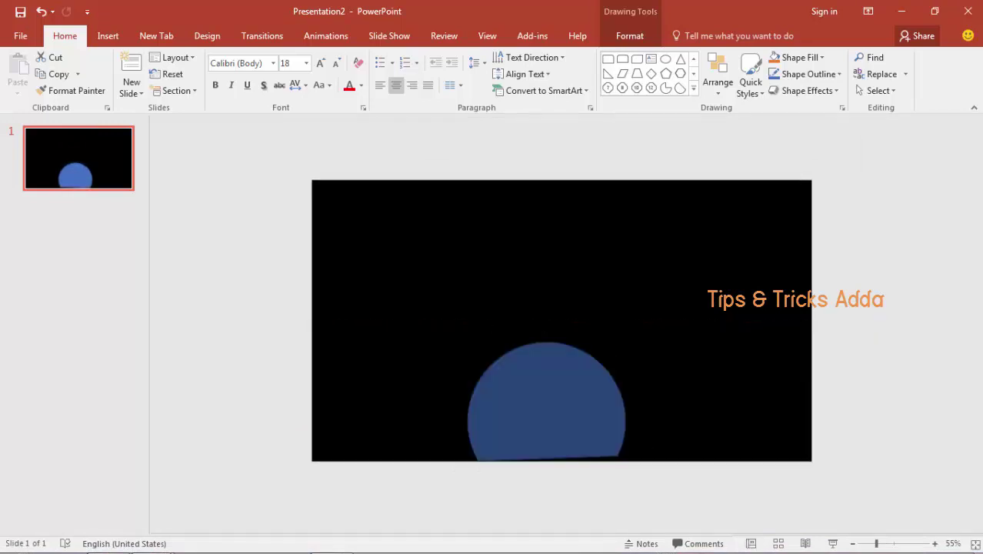
pyautogui.moveTo(648, 450); pyautogui.dragTo(646, 454)
pyautogui.moveTo(546, 408); pyautogui.dragTo(548, 307)
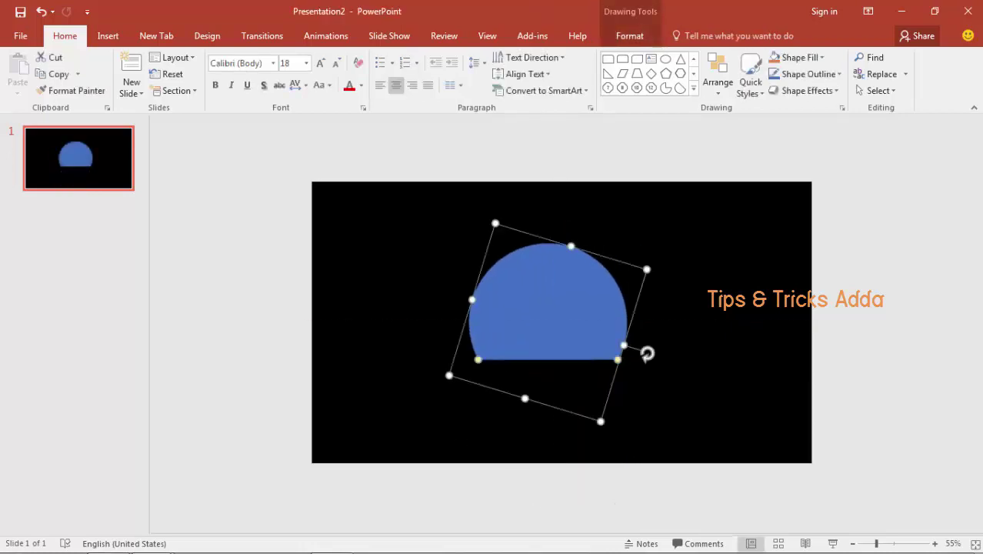
# Shrink the chord slightly and position it just above the centre of the slide.
pyautogui.moveTo(876, 544); pyautogui.dragTo(882, 544)
pyautogui.moveTo(611, 448); pyautogui.dragTo(559, 352)
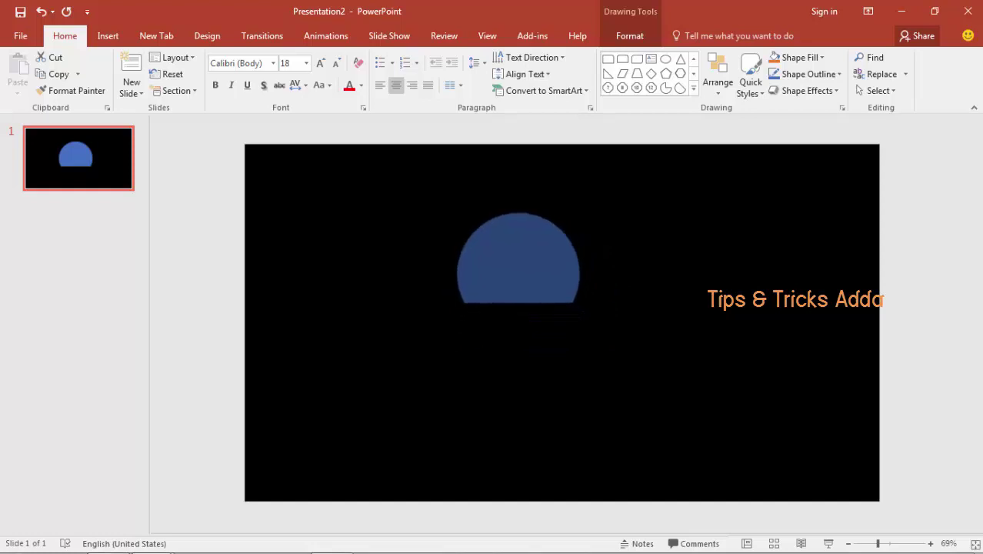
pyautogui.moveTo(519, 196); pyautogui.dragTo(627, 322)
# Remove the chord's outline and fill the shape with white.
pyautogui.click(808, 74)
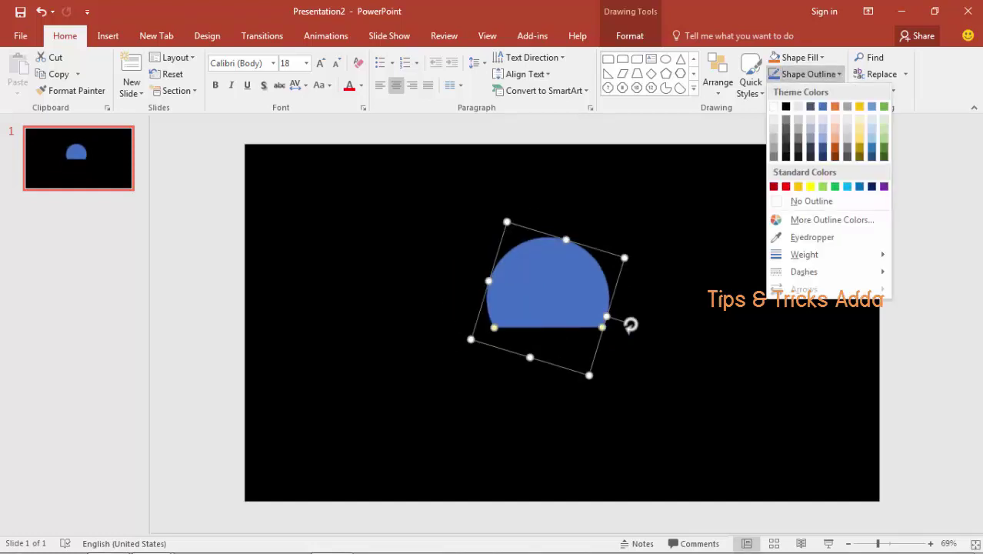
pyautogui.click(812, 201)
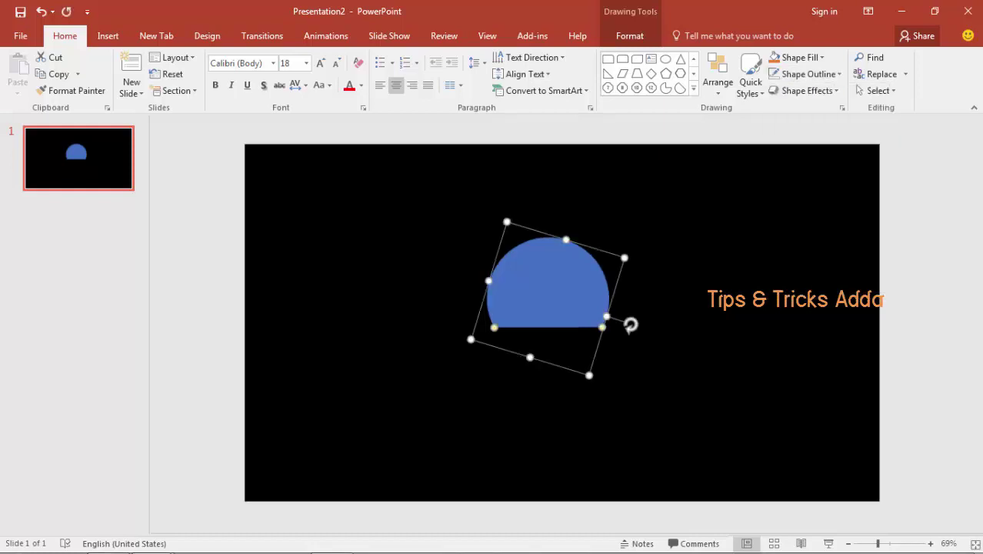
pyautogui.click(800, 58)
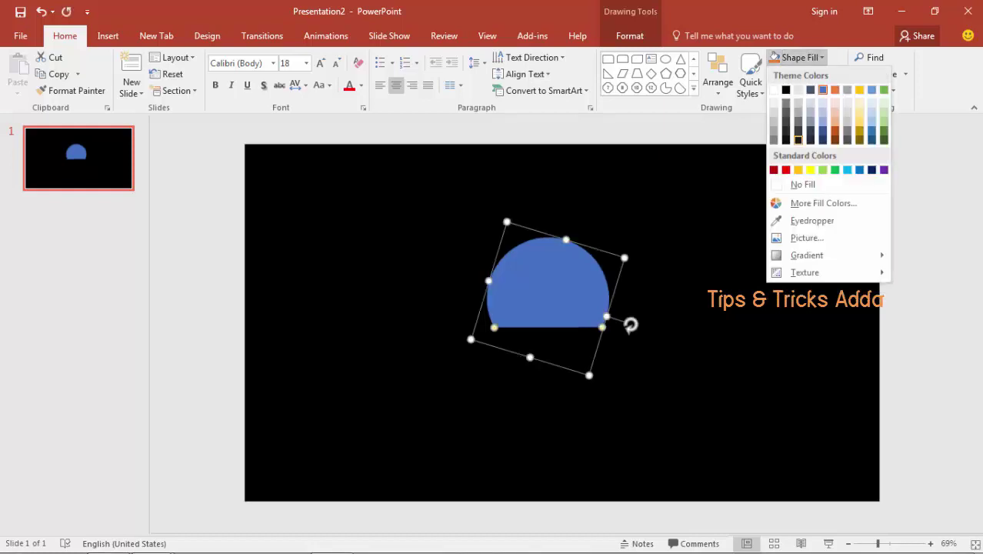
pyautogui.click(771, 90)
# Duplicate the white chord and fill the copy with standard red.
pyautogui.hotkey('ctrl', 'd')
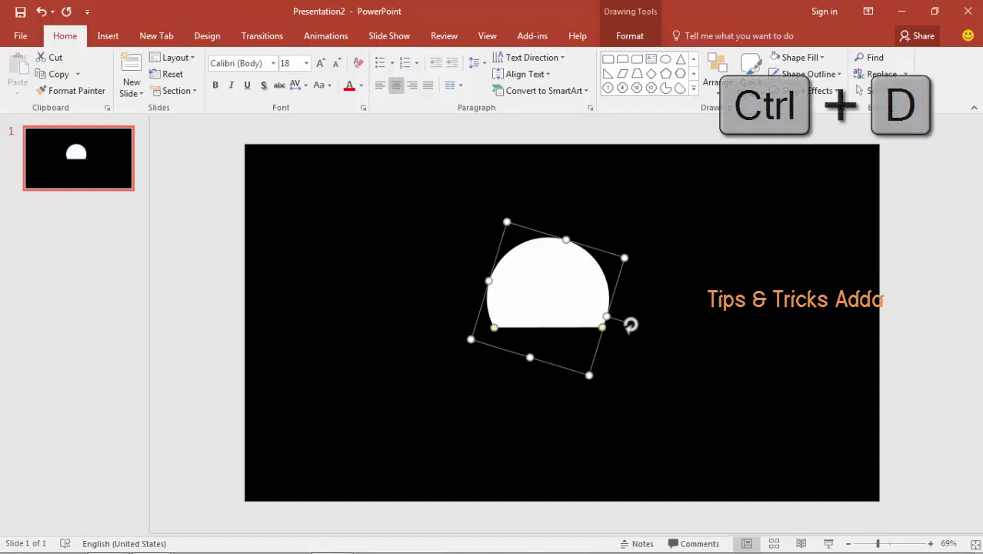
pyautogui.hotkey('ctrl', 'd')
pyautogui.hotkey('ctrl', 'd')
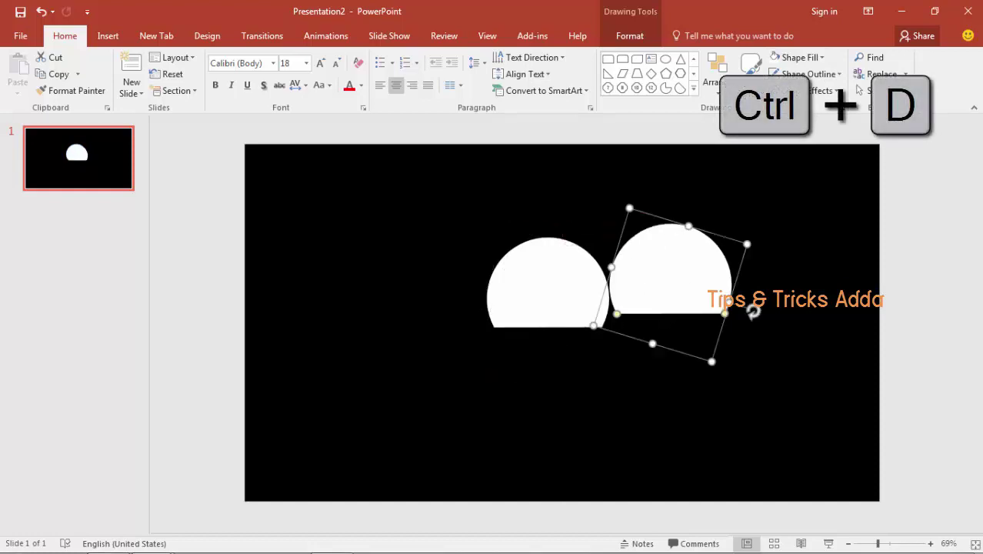
pyautogui.click(800, 58)
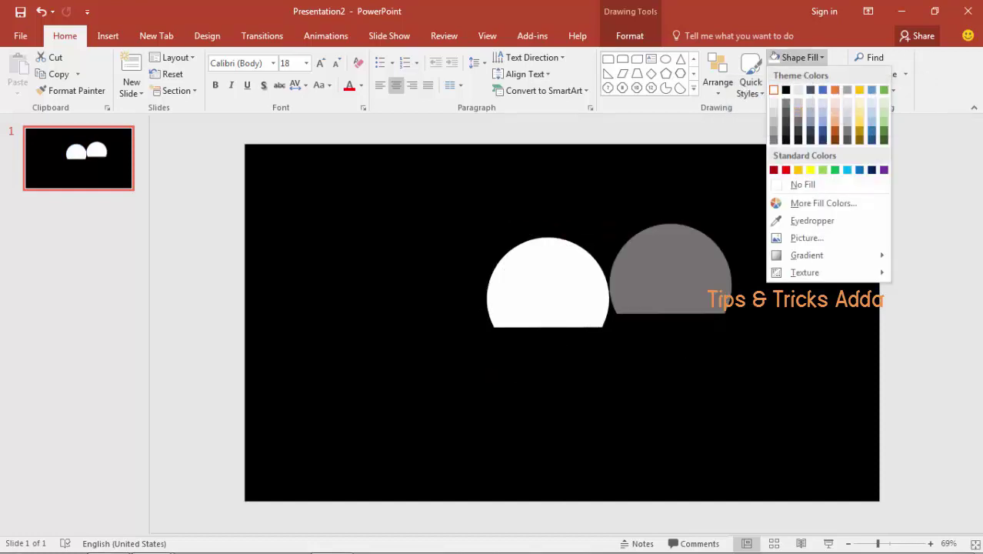
pyautogui.click(785, 171)
# Place the red chord over the white one, offset slightly right to leave a thin white rim along the left edge.
pyautogui.moveTo(670, 281); pyautogui.dragTo(548, 283)
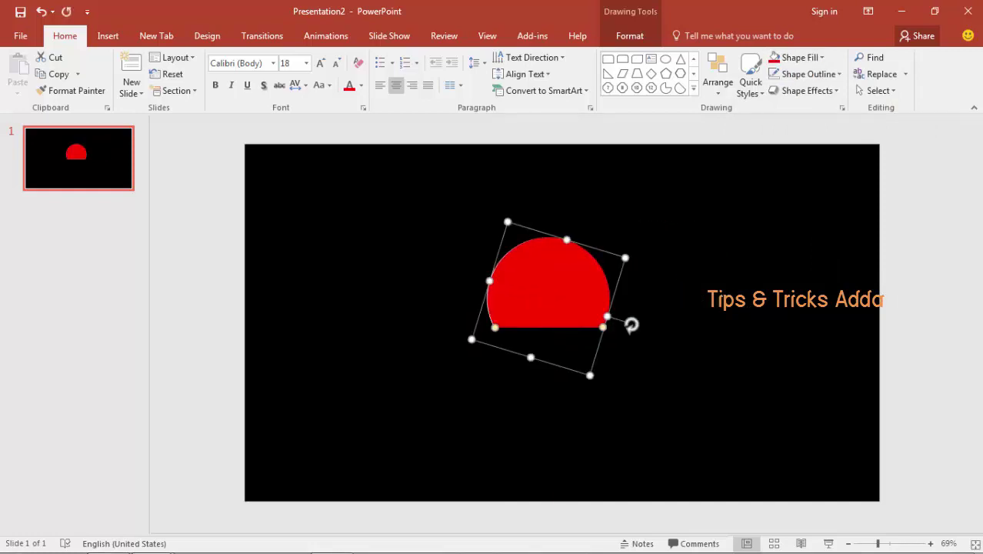
pyautogui.hotkey('ctrl', 'Right')
pyautogui.hotkey('ctrl', 'Right')
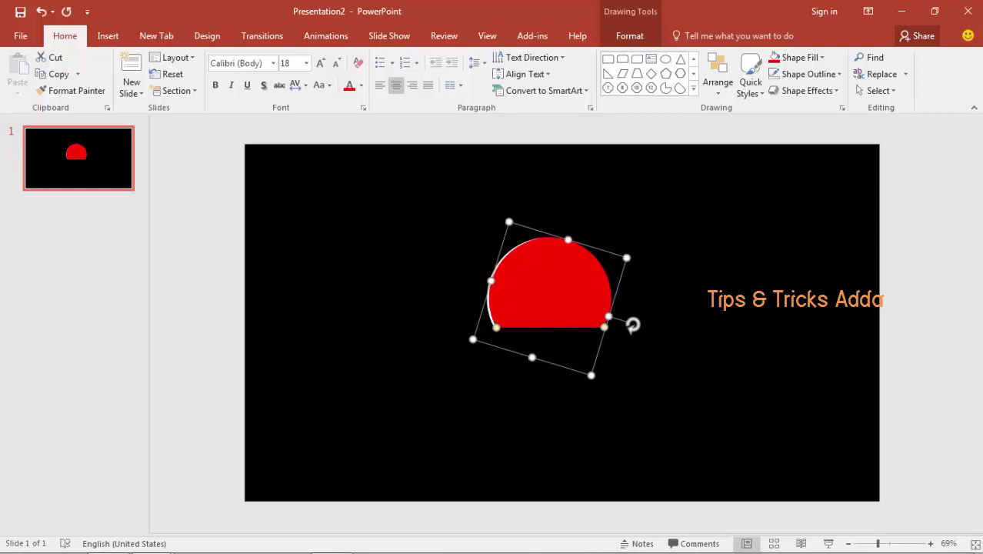
# Place a copy of the red chord beside it on the left and remove the copy's fill.
pyautogui.press('Escape')
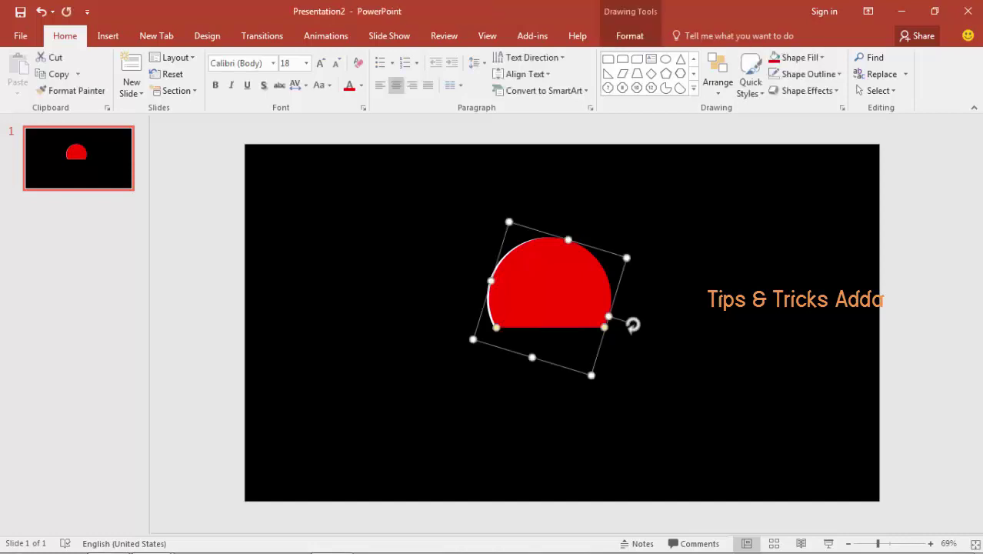
pyautogui.moveTo(632, 323); pyautogui.dragTo(641, 332)
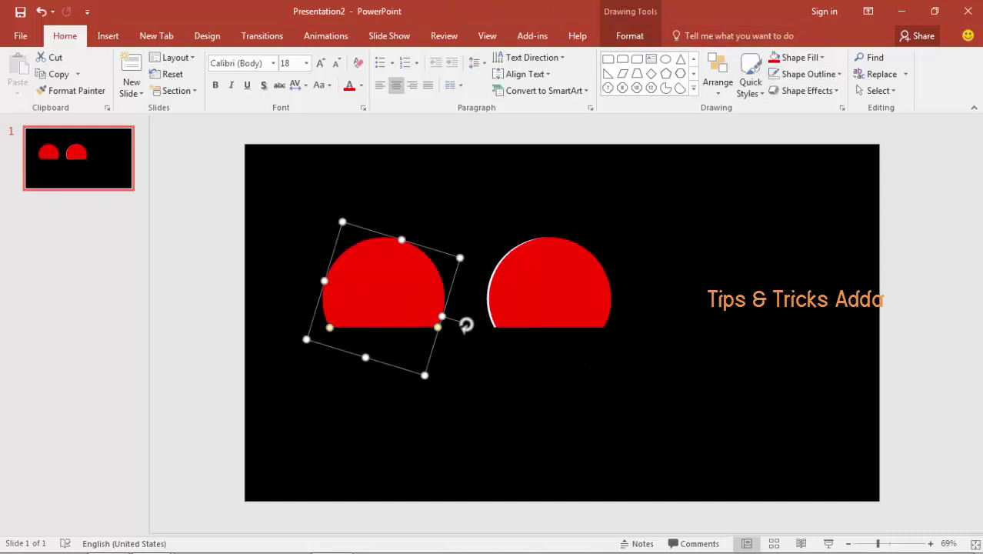
pyautogui.click(821, 58)
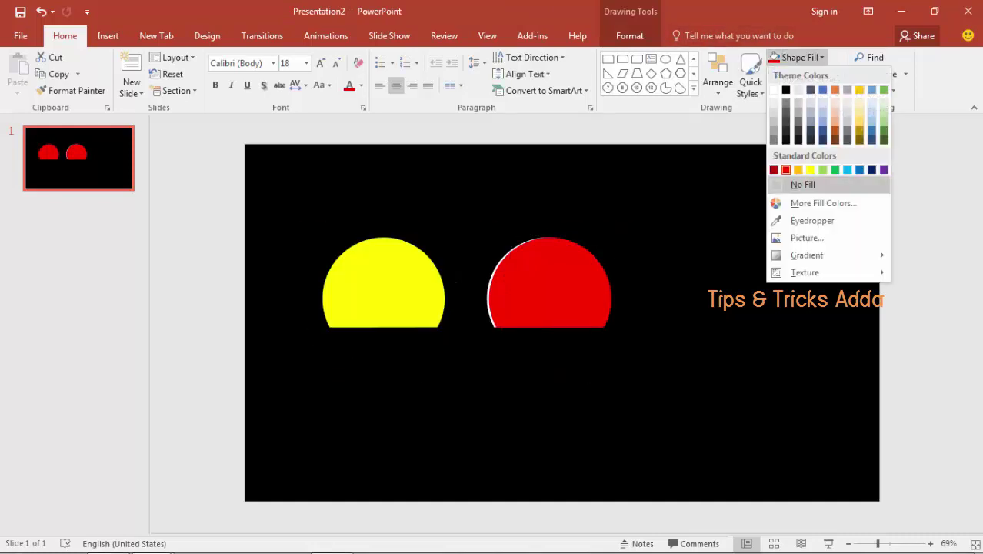
pyautogui.click(800, 184)
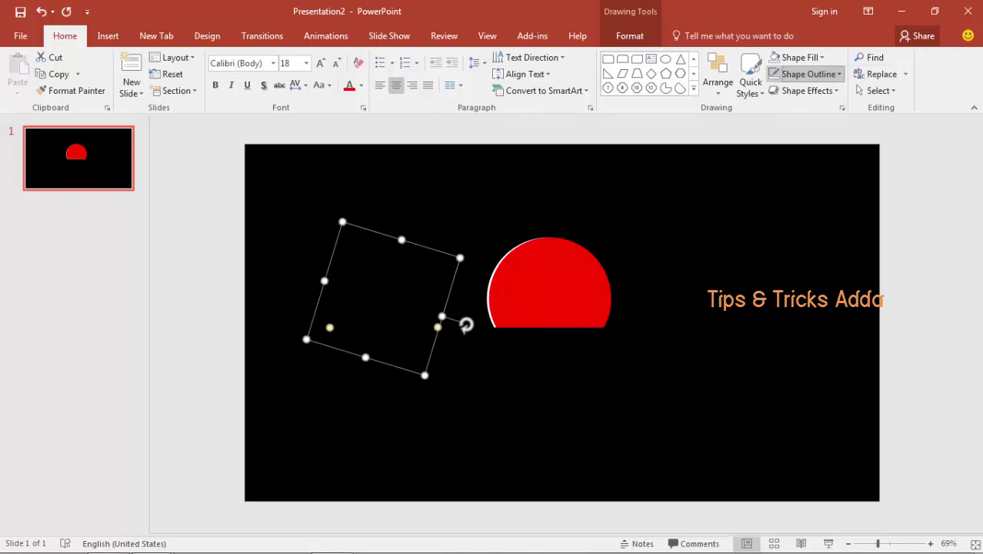
# Give the unfilled chord copy a 4½ pt outline in standard light blue.
pyautogui.click(808, 74)
pyautogui.moveTo(805, 254)
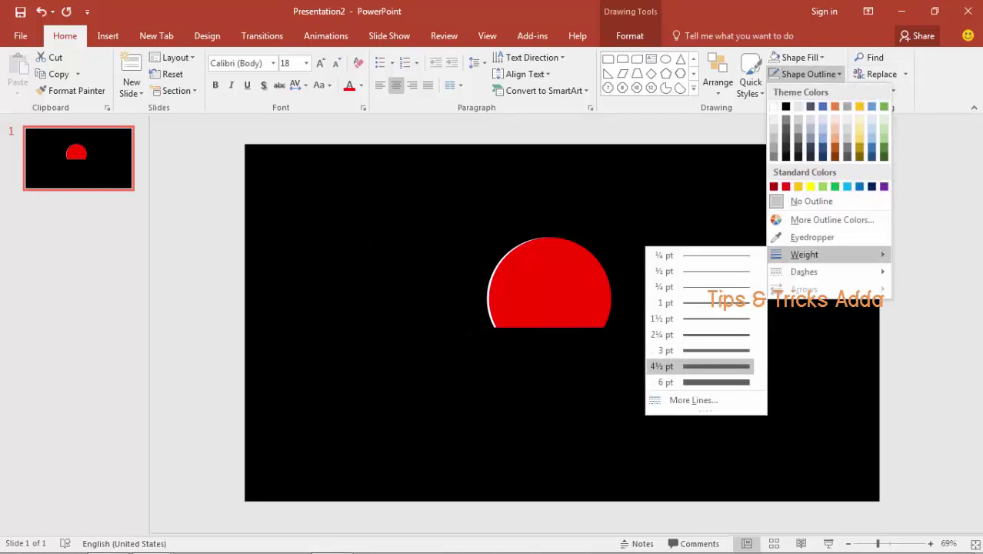
pyautogui.click(661, 366)
pyautogui.click(807, 74)
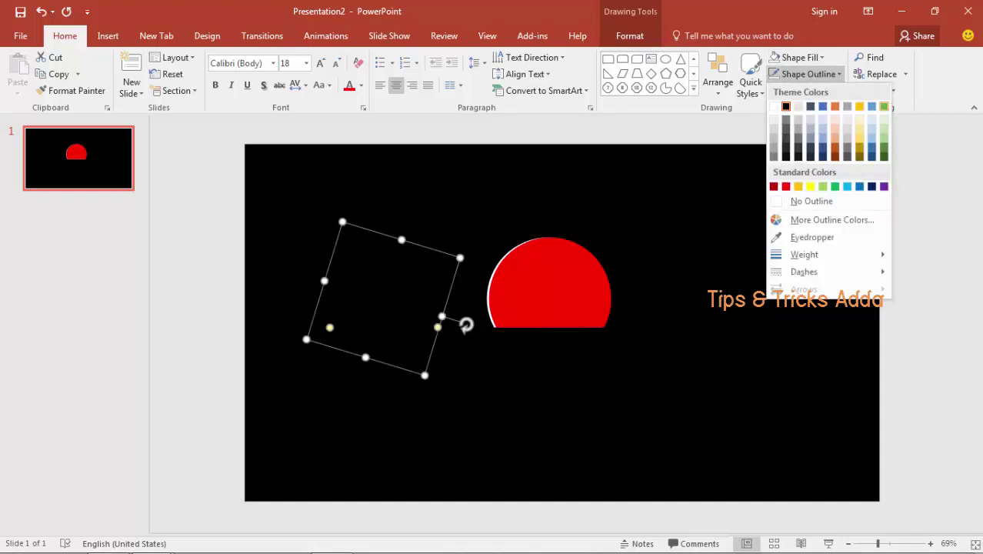
pyautogui.click(846, 186)
# Lighten the outline with a slightly brighter custom blue and nudge the outlined chord up a little.
pyautogui.click(808, 74)
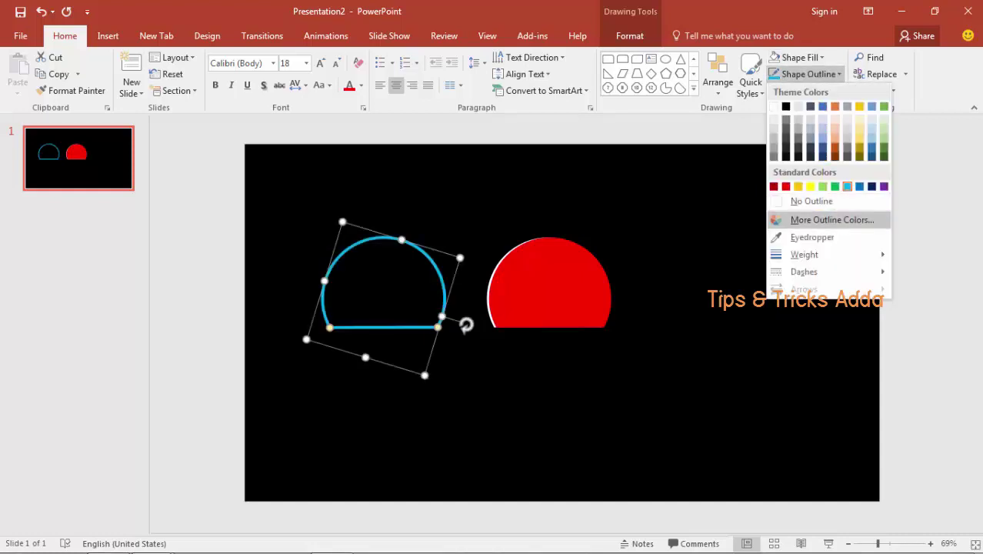
pyautogui.click(832, 219)
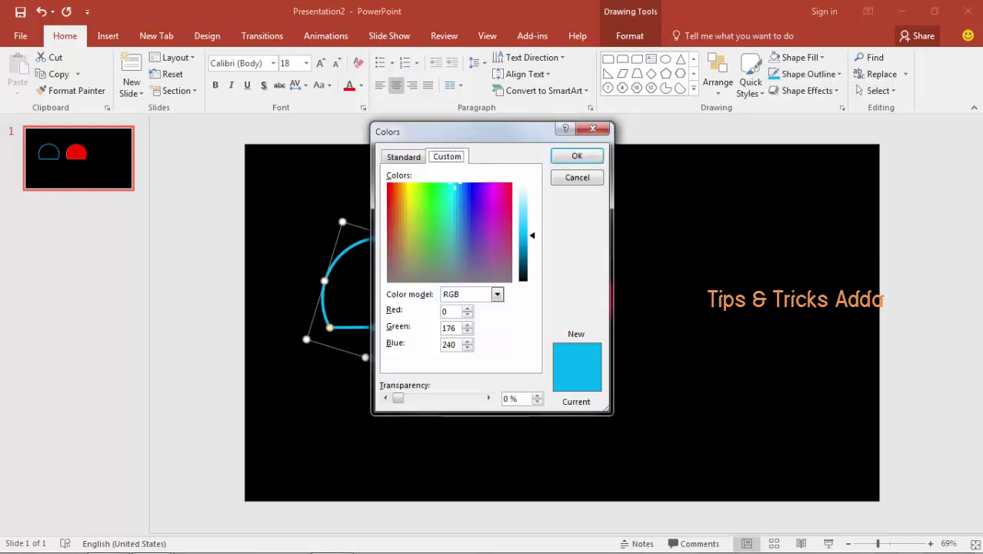
pyautogui.moveTo(531, 236); pyautogui.dragTo(531, 230)
pyautogui.click(577, 156)
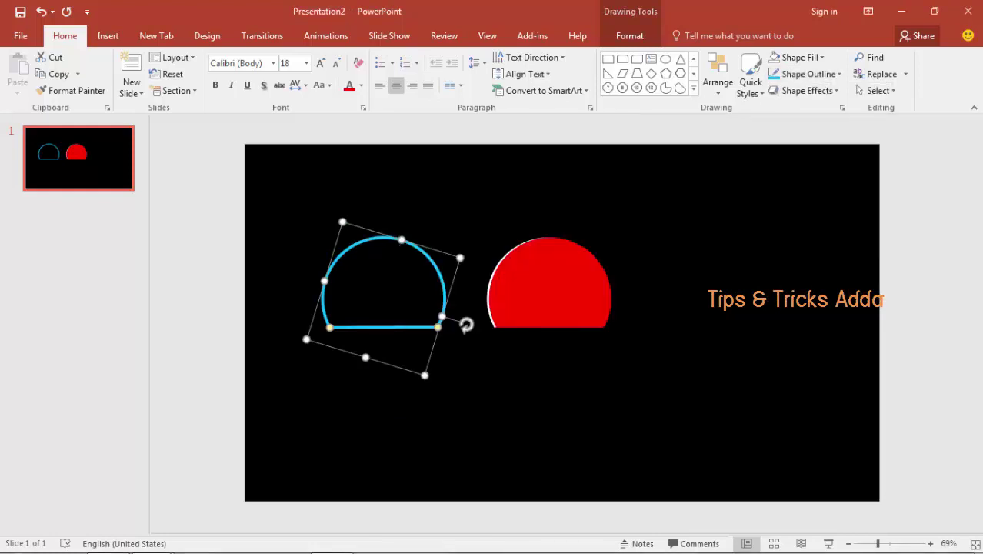
pyautogui.press('Up')
pyautogui.press('Up')
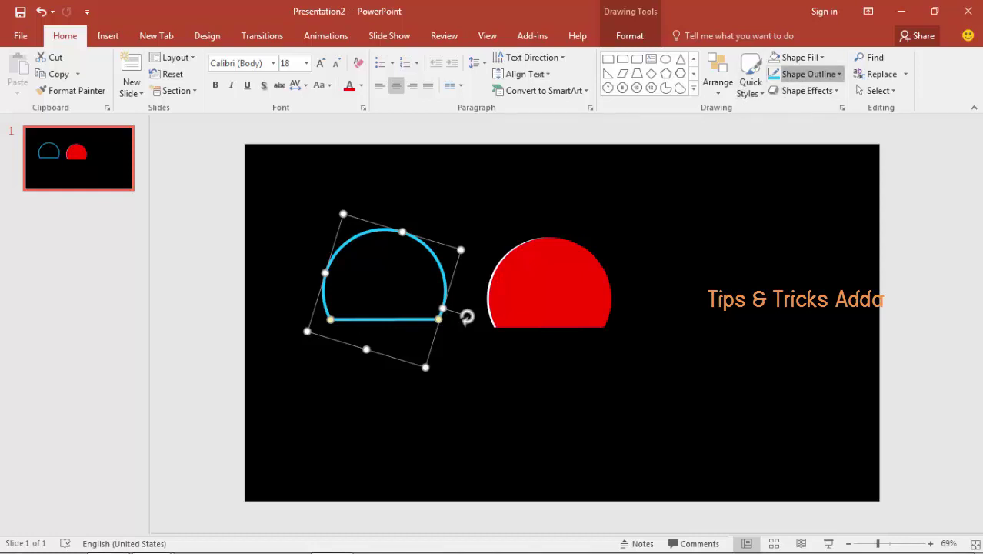
pyautogui.click(807, 74)
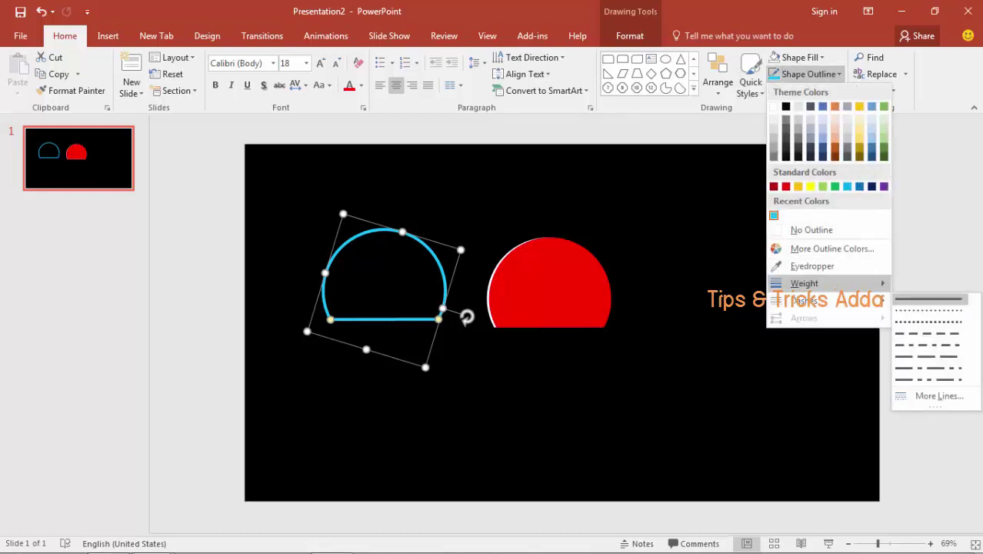
pyautogui.moveTo(804, 283)
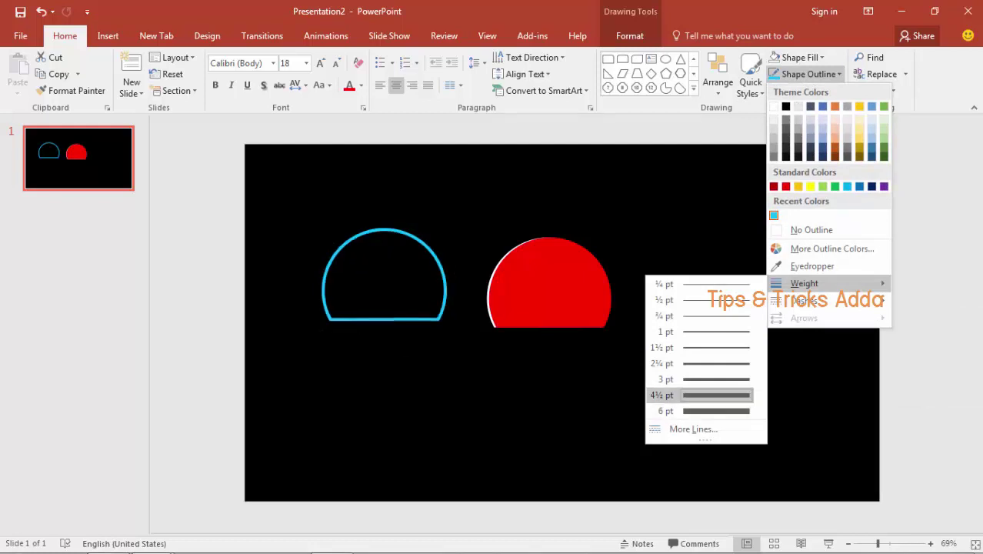
pyautogui.click(467, 316)
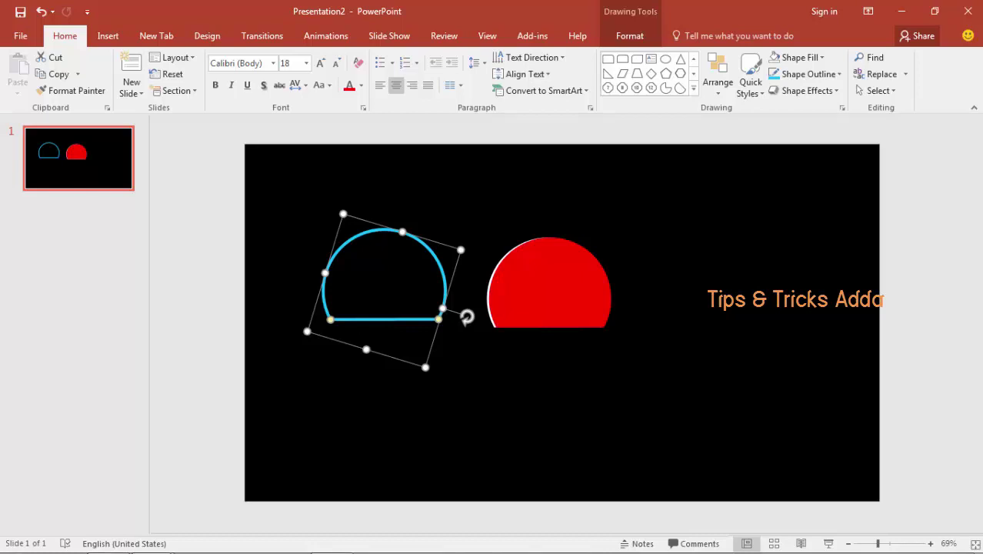
# Replace the blue-outlined chord with a picture copy of itself, placed to the left of the red chord.
pyautogui.press('Delete')
pyautogui.rightClick(361, 226)
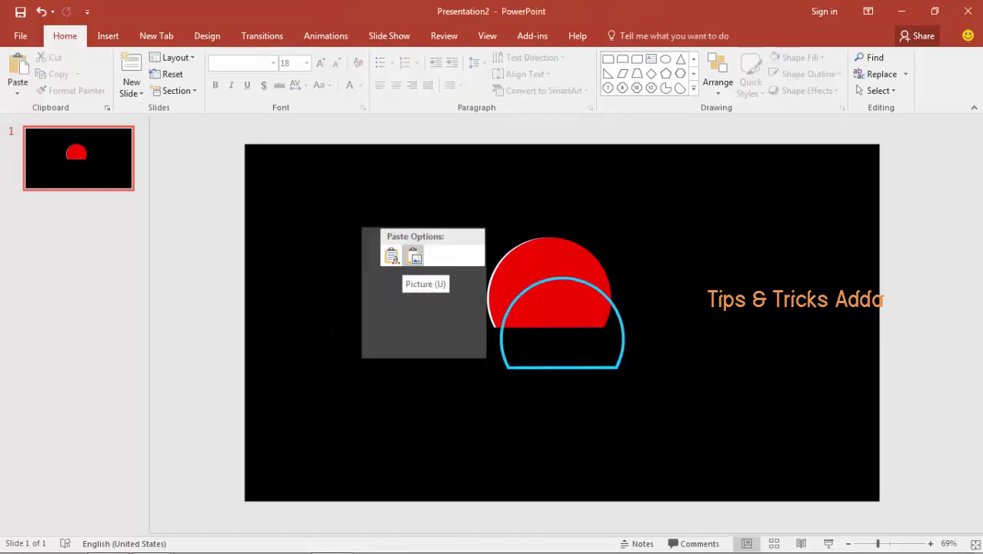
pyautogui.click(413, 255)
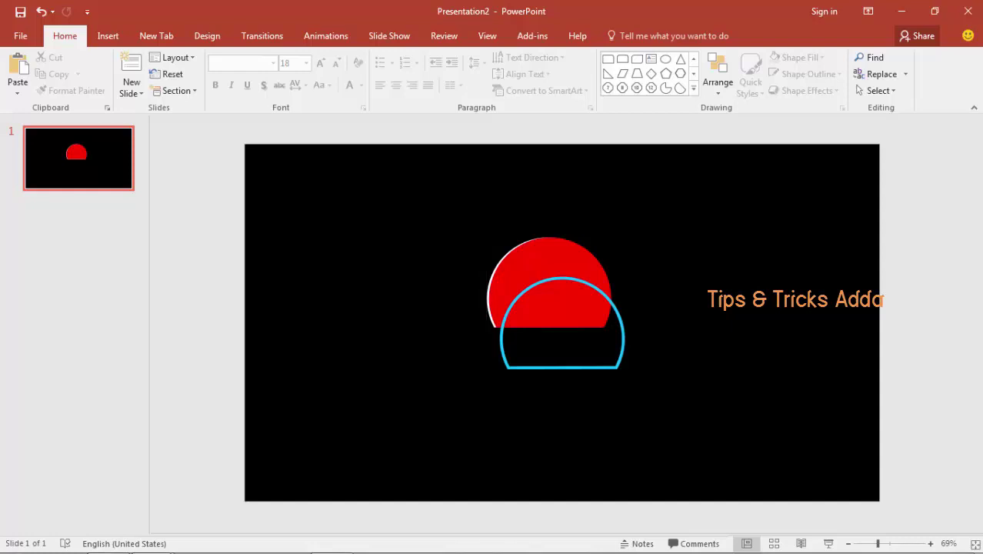
pyautogui.moveTo(562, 323); pyautogui.dragTo(366, 288)
# Crop the flat bottom line off the outline picture and fit it around the red chord at about 2.8" wide by 1.98" high.
pyautogui.click(627, 37)
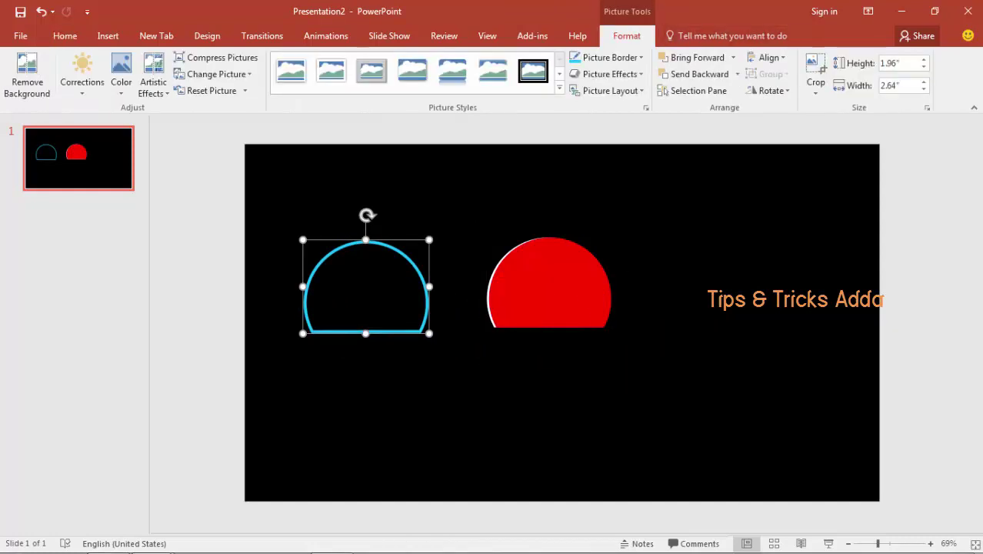
pyautogui.click(815, 65)
pyautogui.click(815, 67)
pyautogui.moveTo(365, 333); pyautogui.dragTo(366, 329)
pyautogui.click(368, 385)
pyautogui.moveTo(366, 243); pyautogui.dragTo(547, 229)
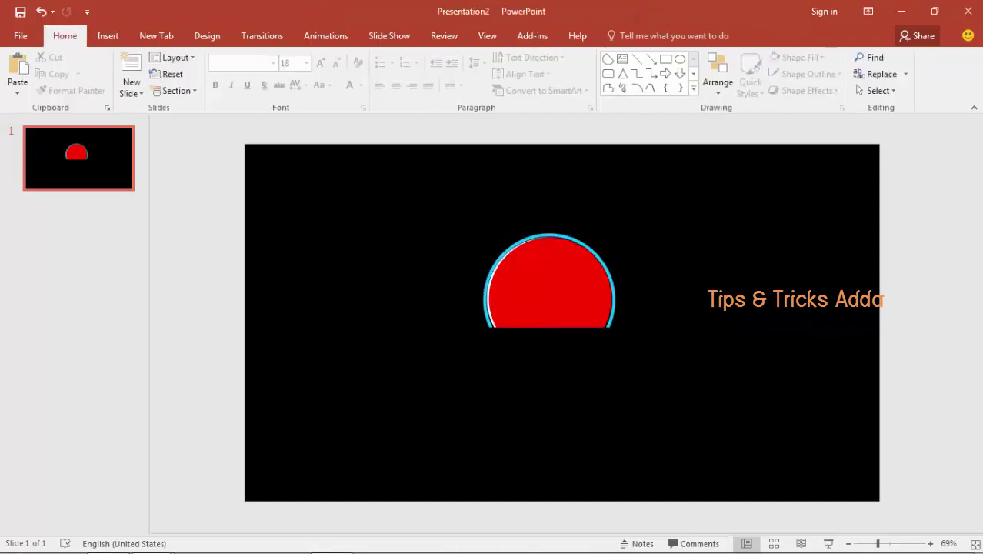
# Give the blue outline picture a short, slightly offset reflection beneath it.
pyautogui.click(549, 235)
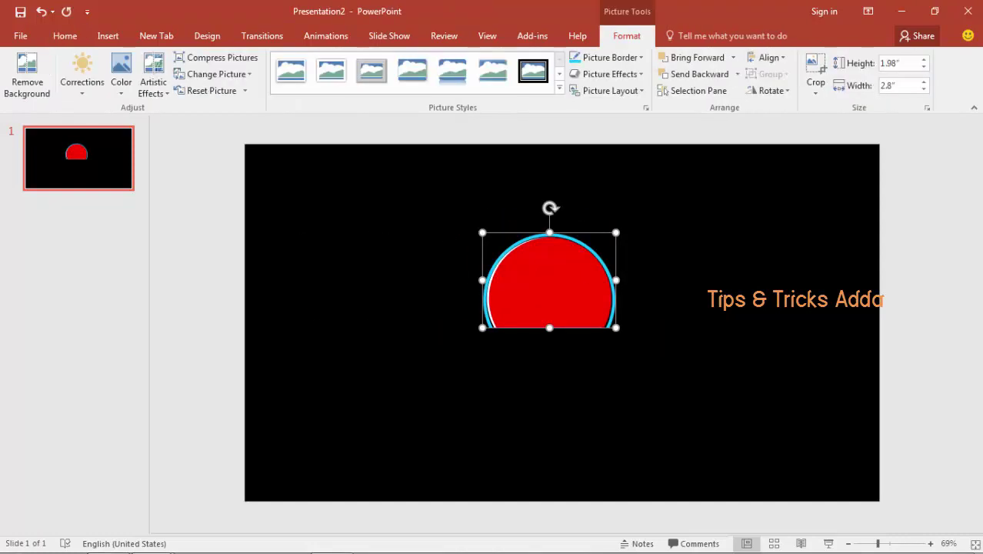
pyautogui.click(606, 74)
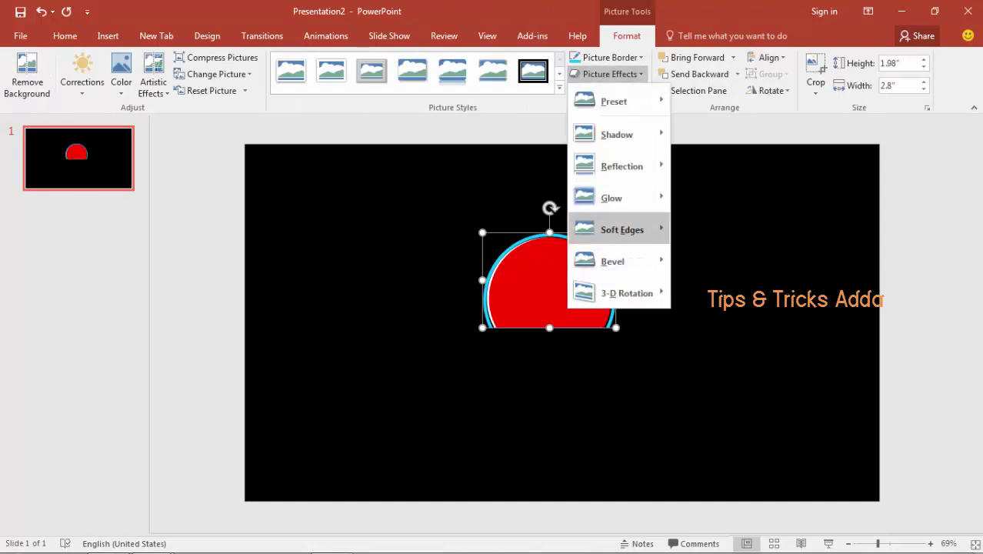
pyautogui.moveTo(621, 166)
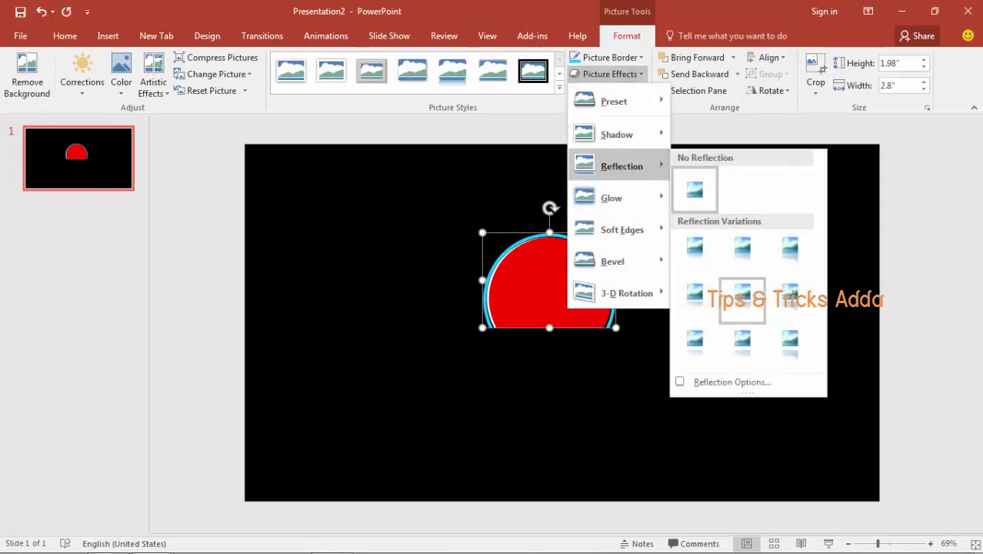
pyautogui.click(694, 292)
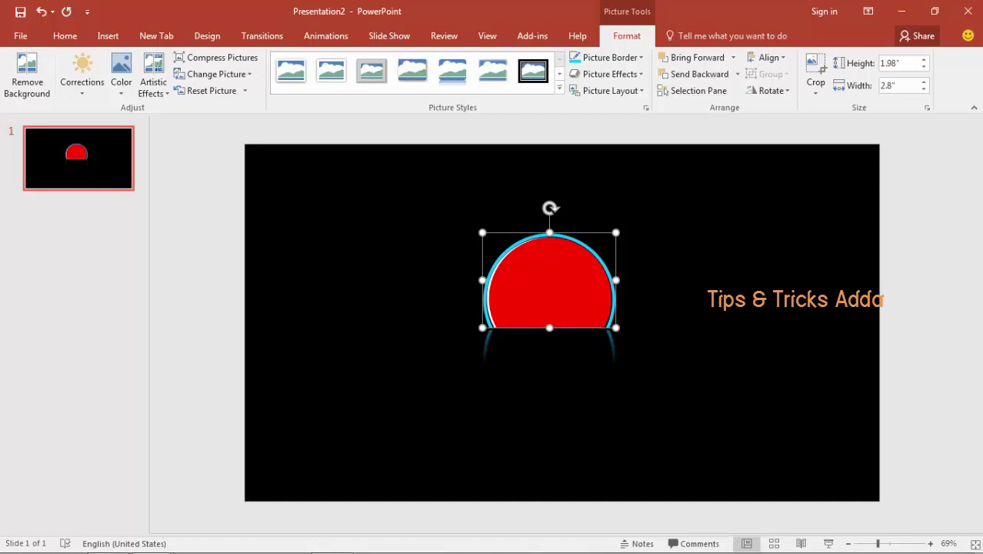
# Add a Strips entrance animation to the blue outline picture with its direction set to Right Up.
pyautogui.click(325, 35)
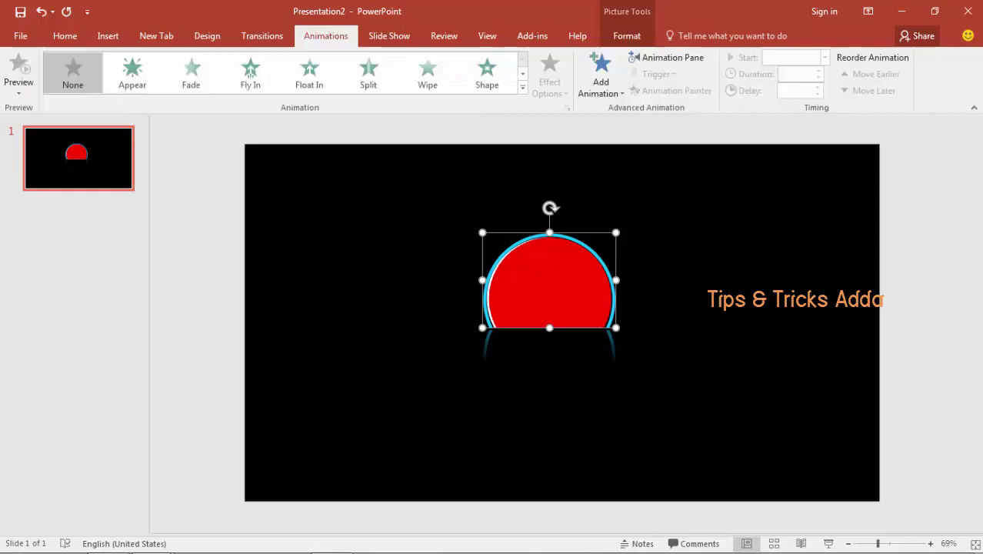
pyautogui.click(666, 57)
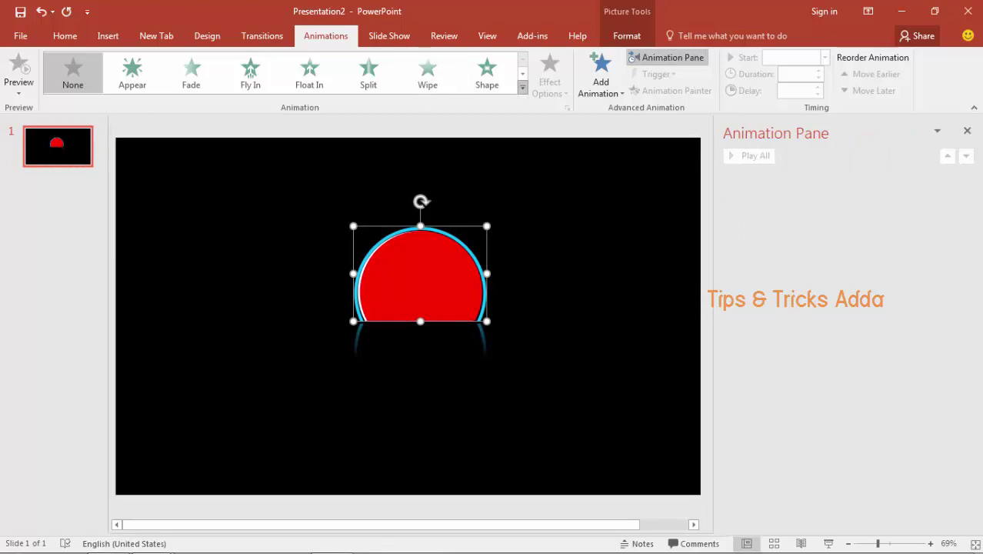
pyautogui.click(522, 86)
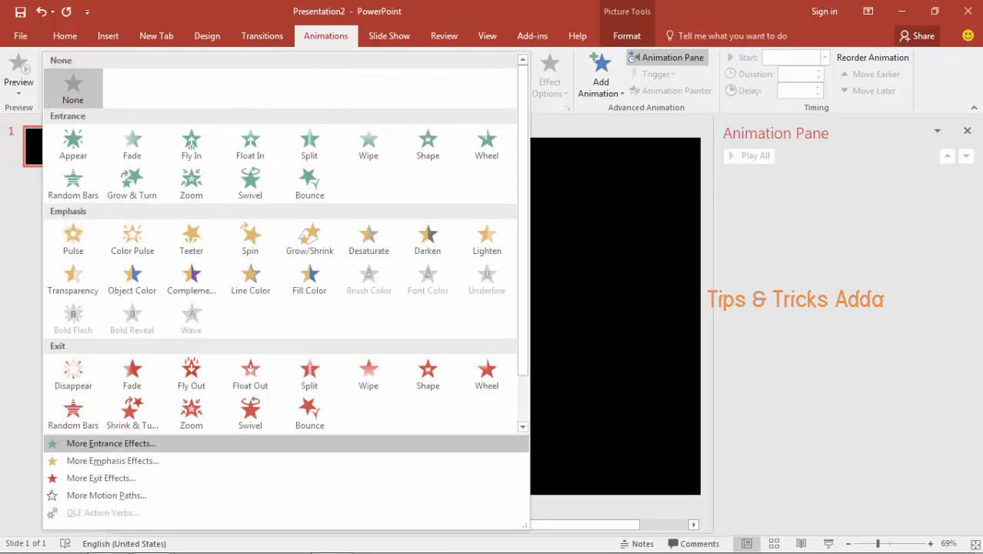
pyautogui.click(111, 443)
pyautogui.click(427, 252)
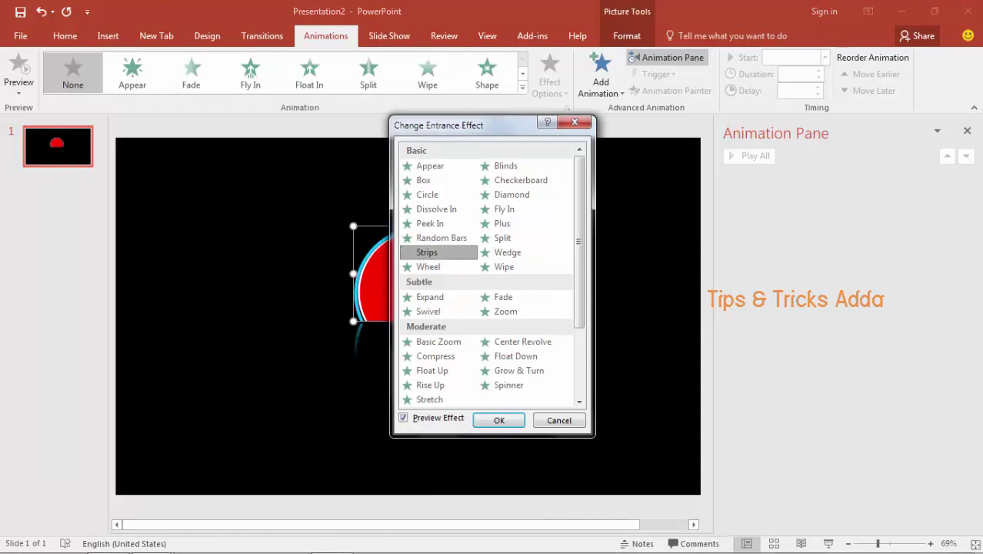
pyautogui.click(499, 420)
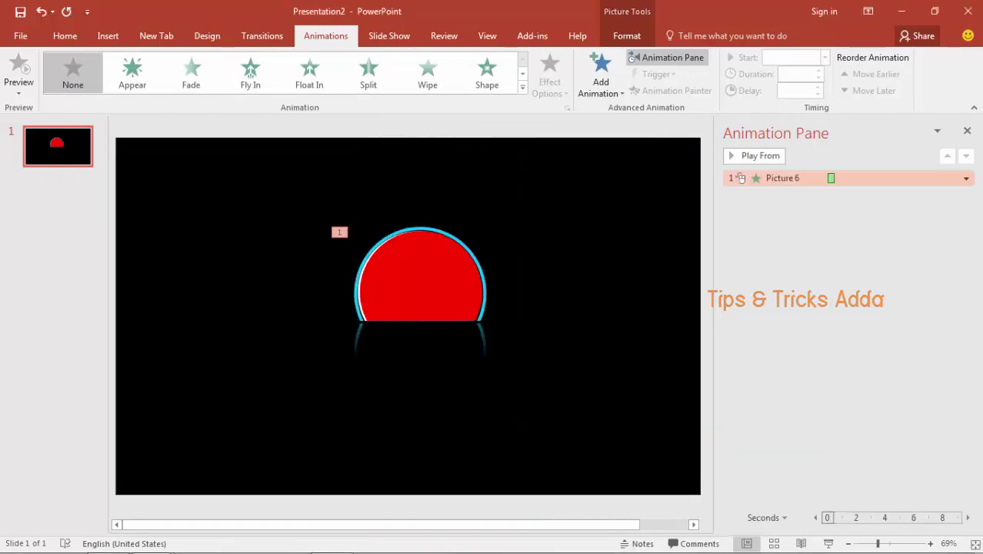
pyautogui.click(549, 77)
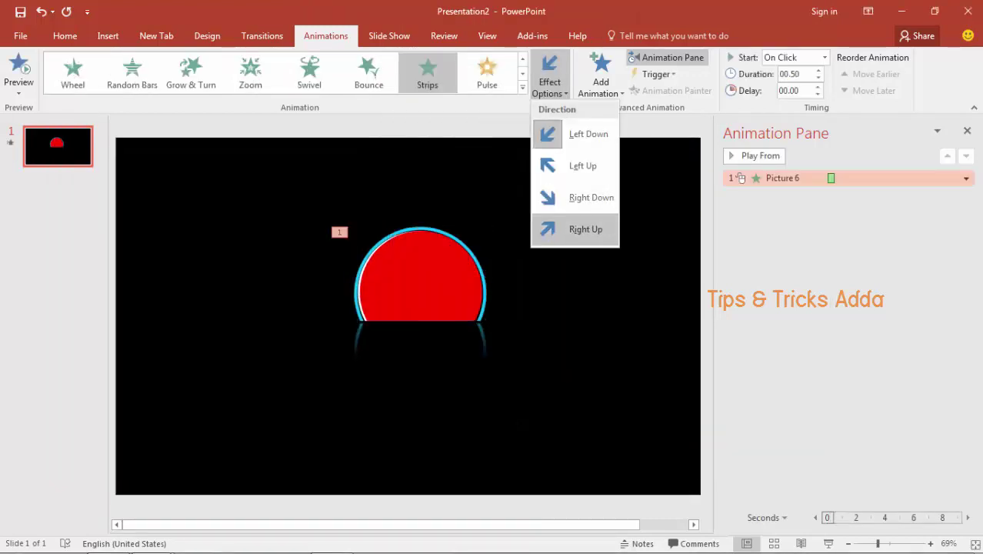
pyautogui.click(580, 229)
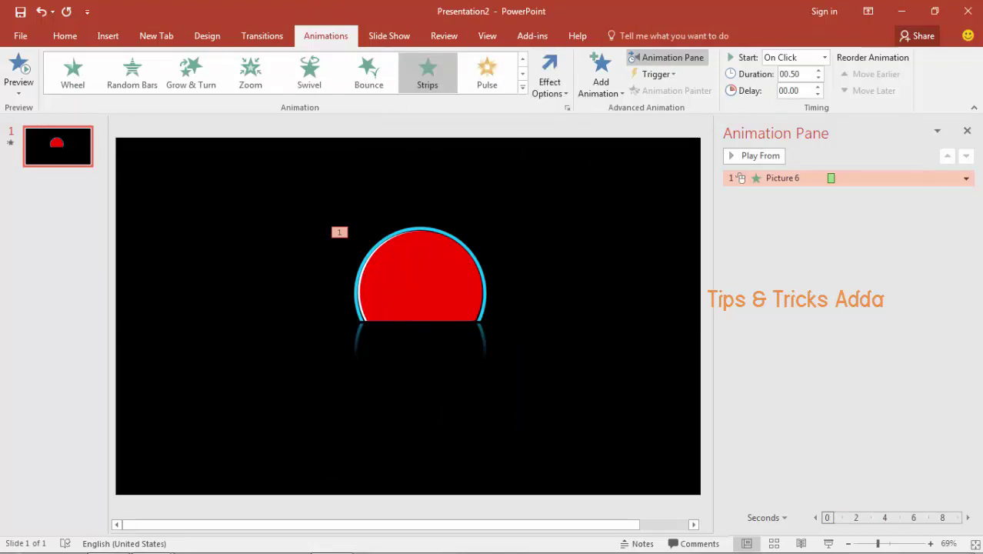
pyautogui.click(420, 281)
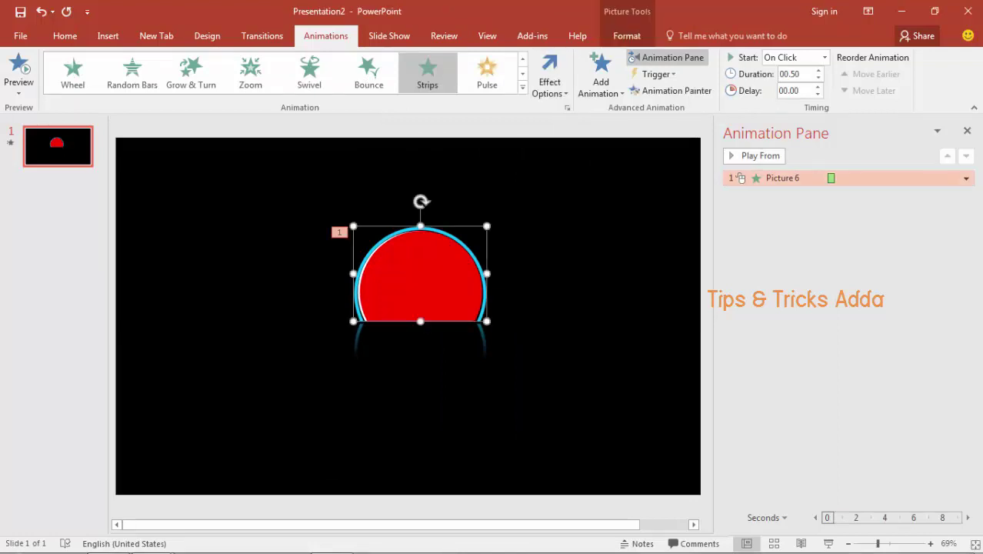
pyautogui.moveTo(420, 280); pyautogui.dragTo(393, 307)
pyautogui.moveTo(393, 255); pyautogui.dragTo(234, 327)
pyautogui.hotkey('ctrl', 'z')
# Nudge the red chord very slightly up and to the right inside the blue outline.
pyautogui.click(421, 281)
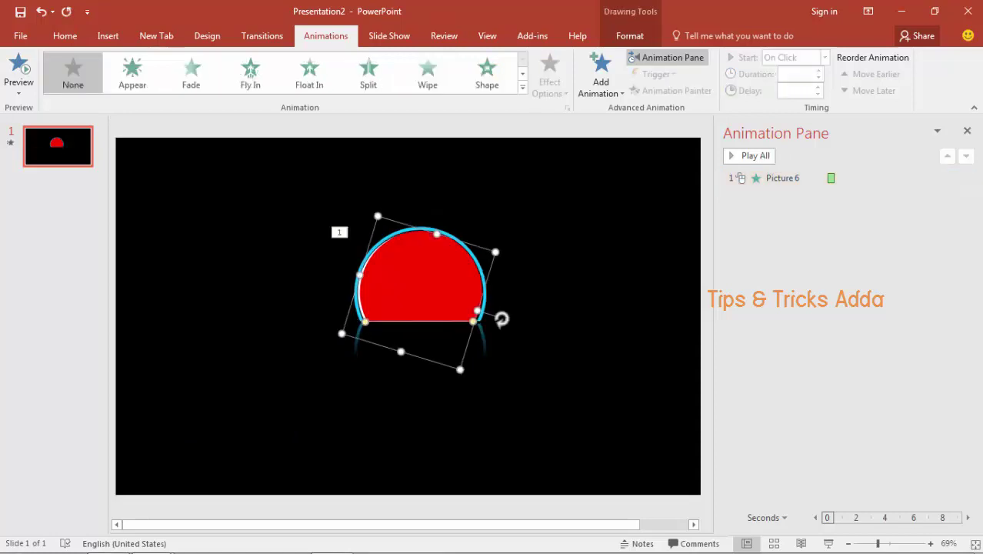
pyautogui.hotkey('ctrl', 'Up')
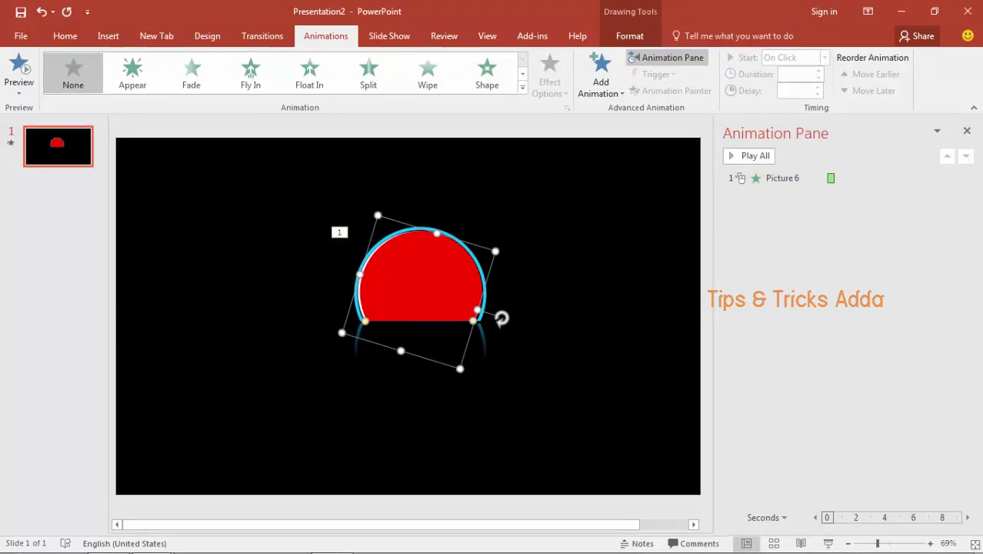
pyautogui.hotkey('ctrl', 'Right')
pyautogui.hotkey('ctrl', 'Right')
pyautogui.hotkey('ctrl', 'Right')
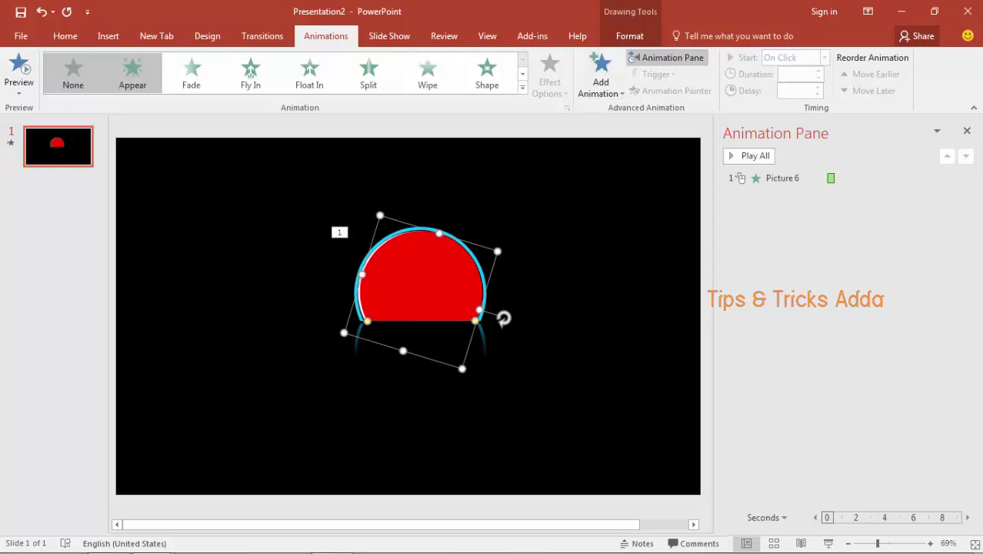
# Add a Fade entrance to the red chord and set both animations to start with previous.
pyautogui.click(191, 73)
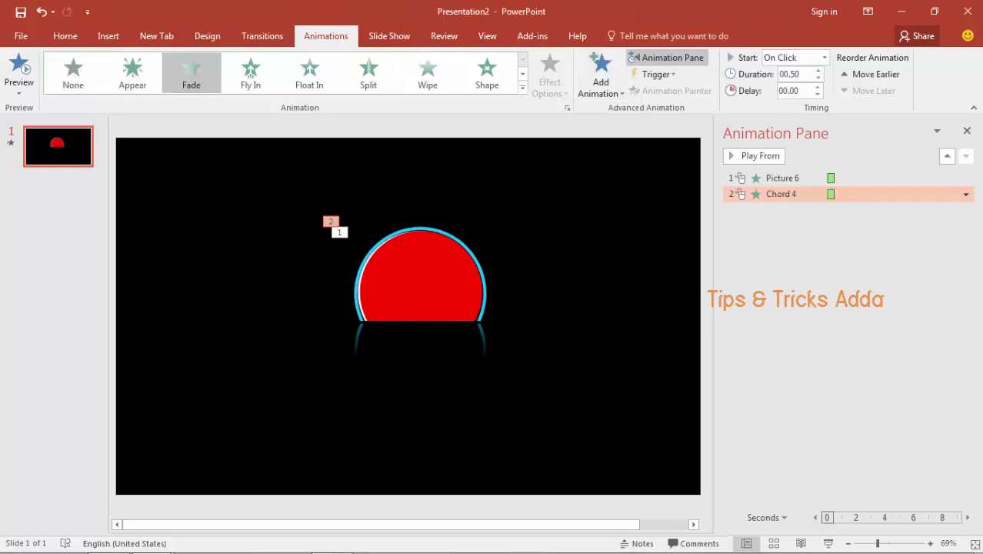
pyautogui.keyDown('ctrl'); pyautogui.click(915, 178); pyautogui.keyUp('ctrl')
pyautogui.click(966, 179)
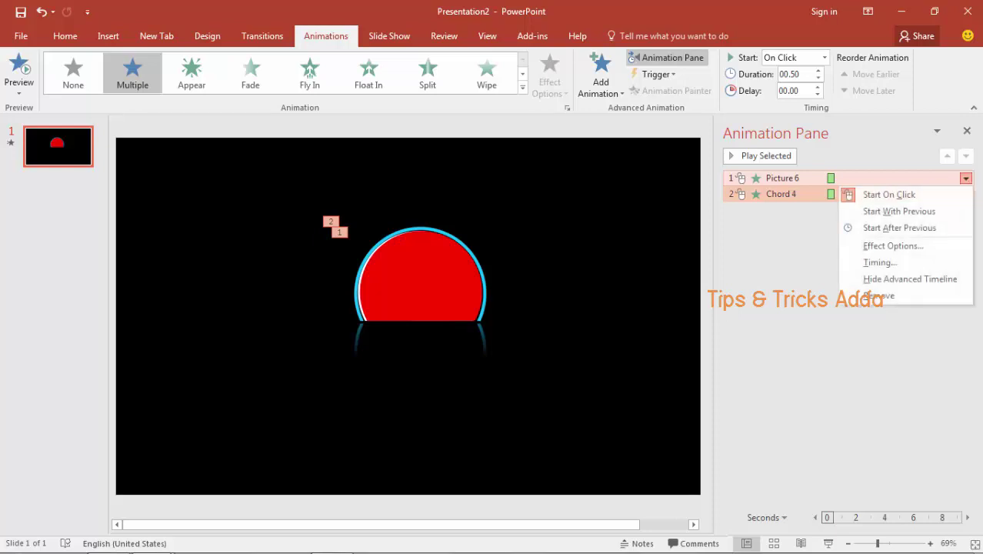
pyautogui.click(897, 211)
# Set the duration of the outline picture's Strips animation to 22.75 seconds.
pyautogui.click(892, 178)
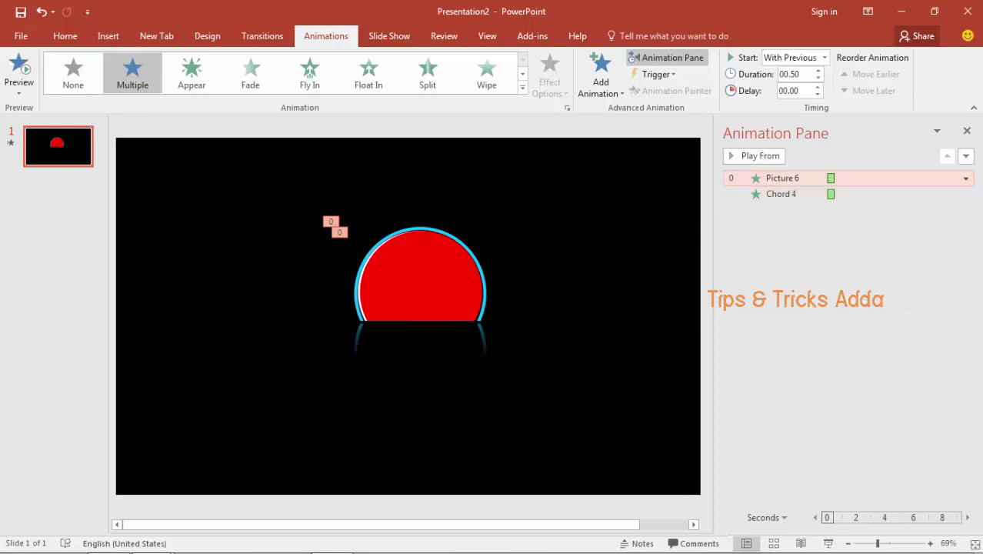
pyautogui.click(788, 74)
pyautogui.write('22.7')
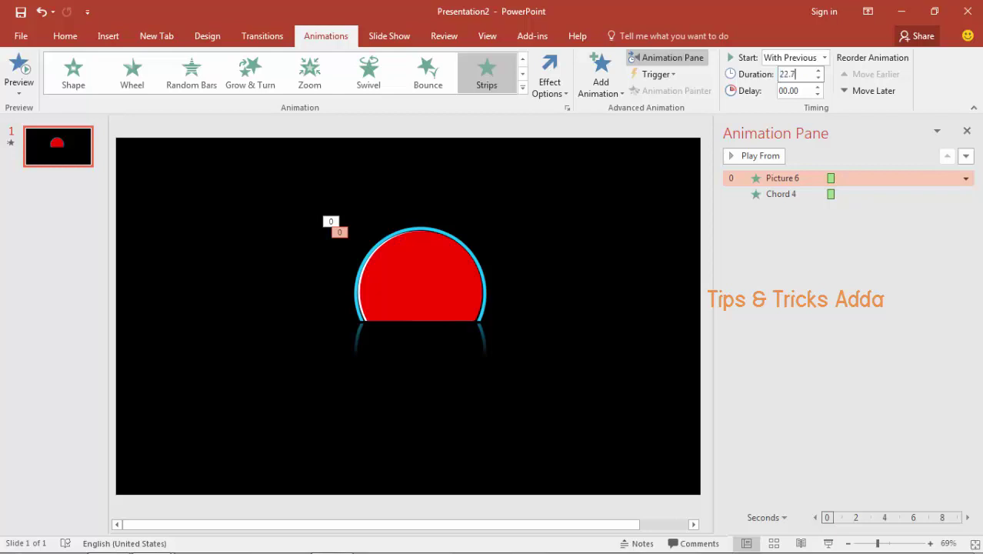
pyautogui.write('5')
pyautogui.press('Return')
# Set the duration of the red chord's Fade animation to 20 seconds.
pyautogui.click(781, 193)
pyautogui.click(788, 74)
pyautogui.write('20')
pyautogui.press('Return')
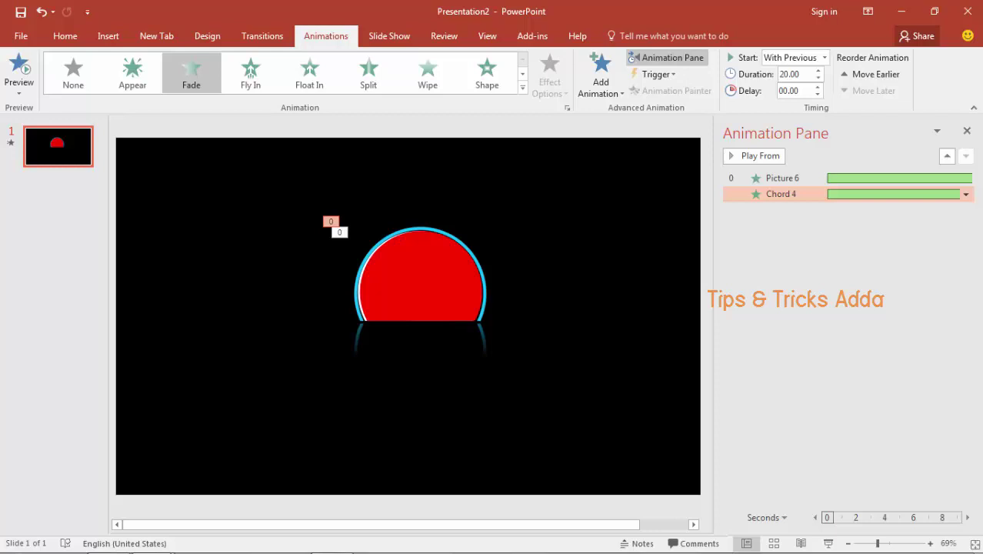
pyautogui.press('Escape')
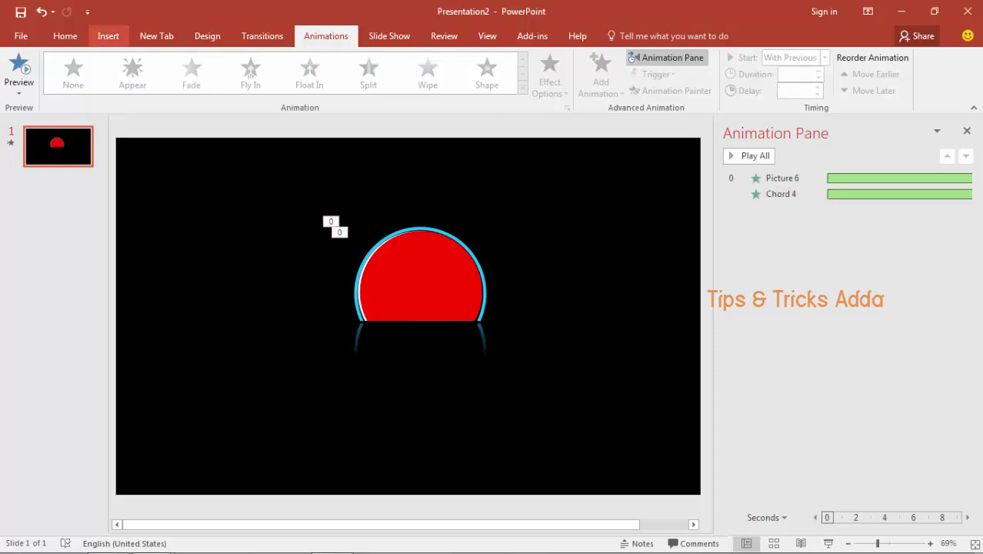
# Insert a text box containing "1" on the empty area to the left of the red chord.
pyautogui.click(65, 35)
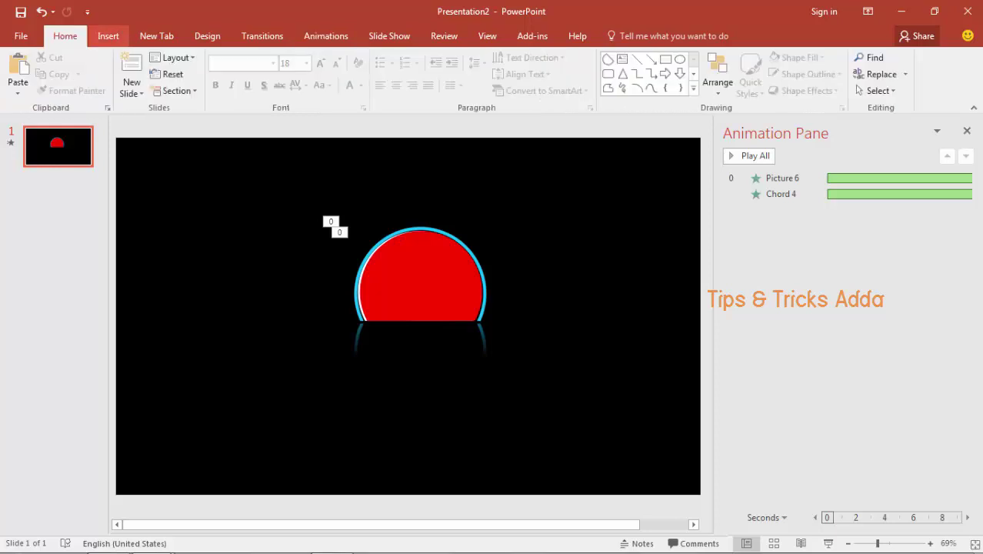
pyautogui.click(108, 35)
pyautogui.click(548, 75)
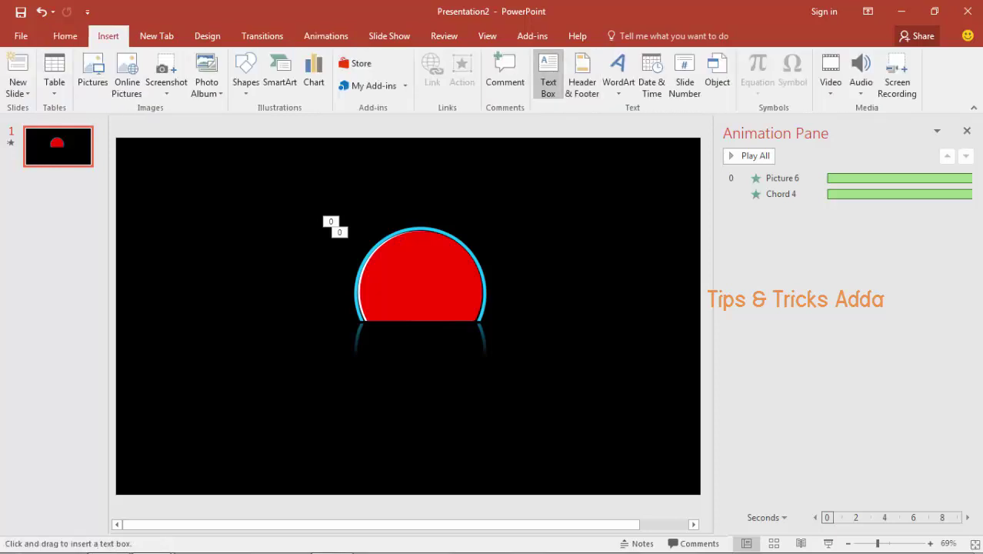
pyautogui.click(192, 262)
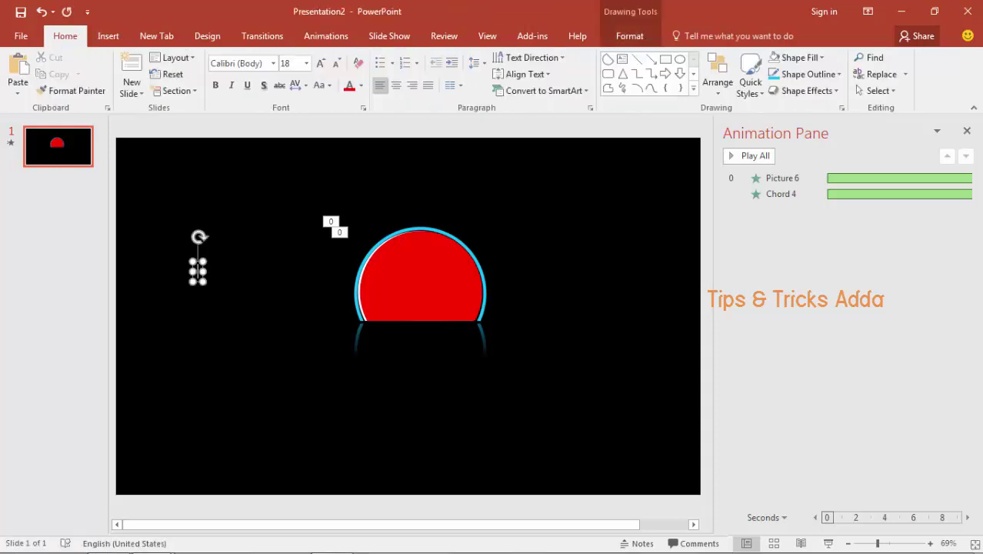
pyautogui.write('1')
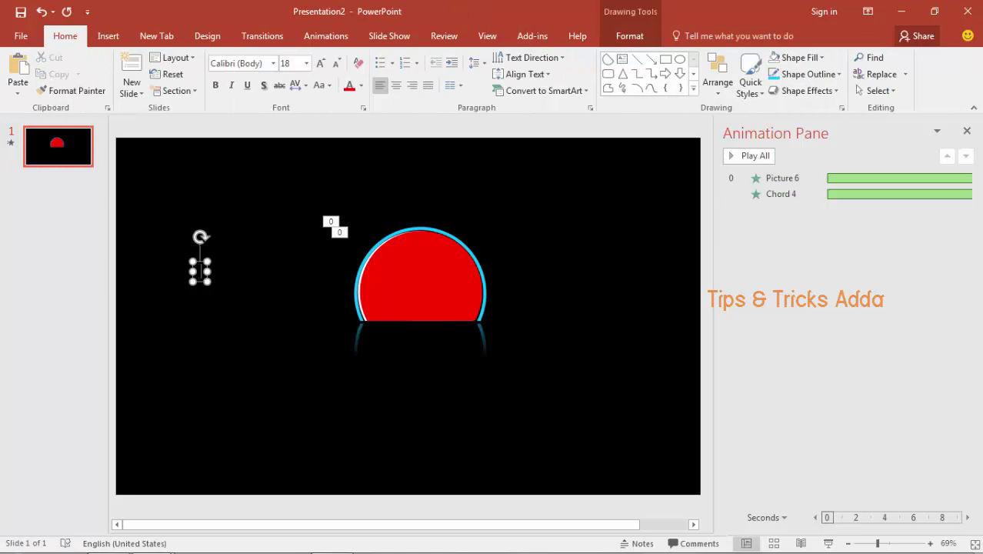
# Format the number 1 in red Albertus Extra Bold at 66 pt.
pyautogui.hotkey('ctrl', 'a')
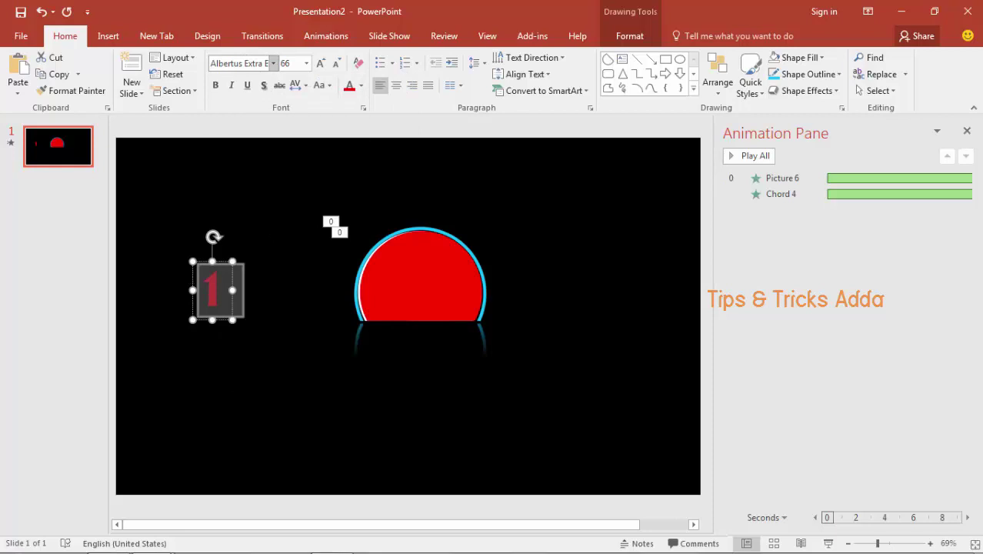
pyautogui.click(273, 63)
pyautogui.press('Right')
pyautogui.press('Right')
pyautogui.press('Right')
pyautogui.press('Right')
pyautogui.press('Right')
pyautogui.press('Right')
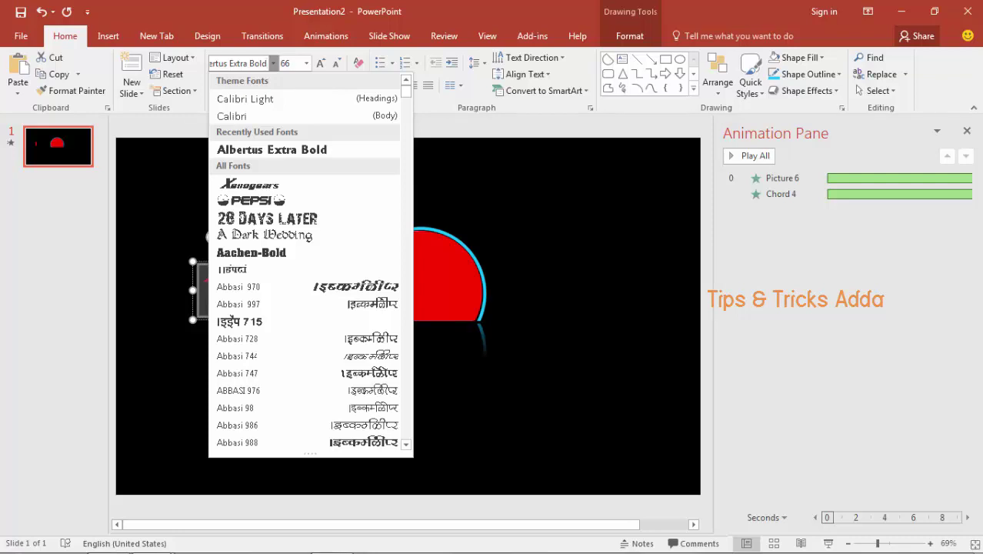
pyautogui.press('Return')
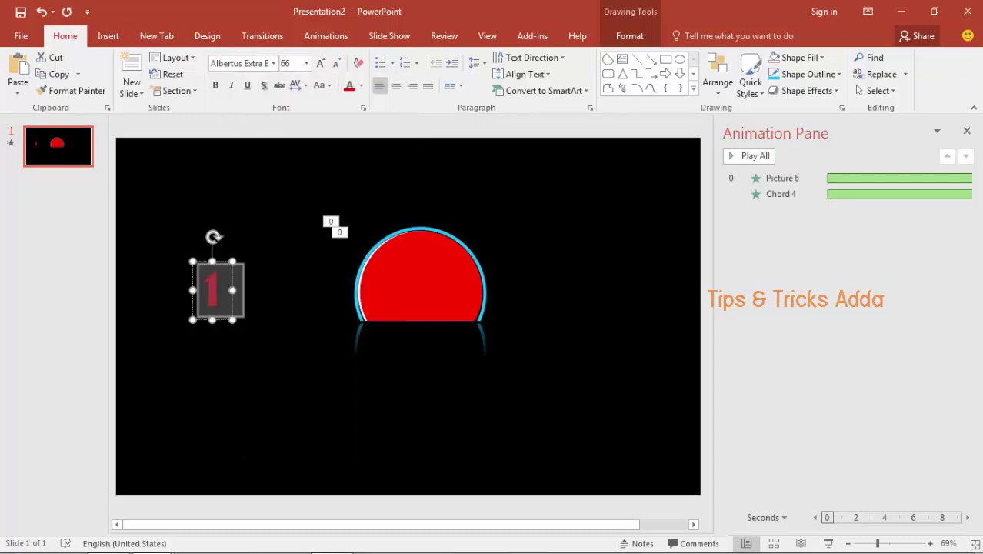
# Place the 1 in black over the middle of the red chord and enlarge it to 80 pt.
pyautogui.press('Escape')
pyautogui.click(226, 291)
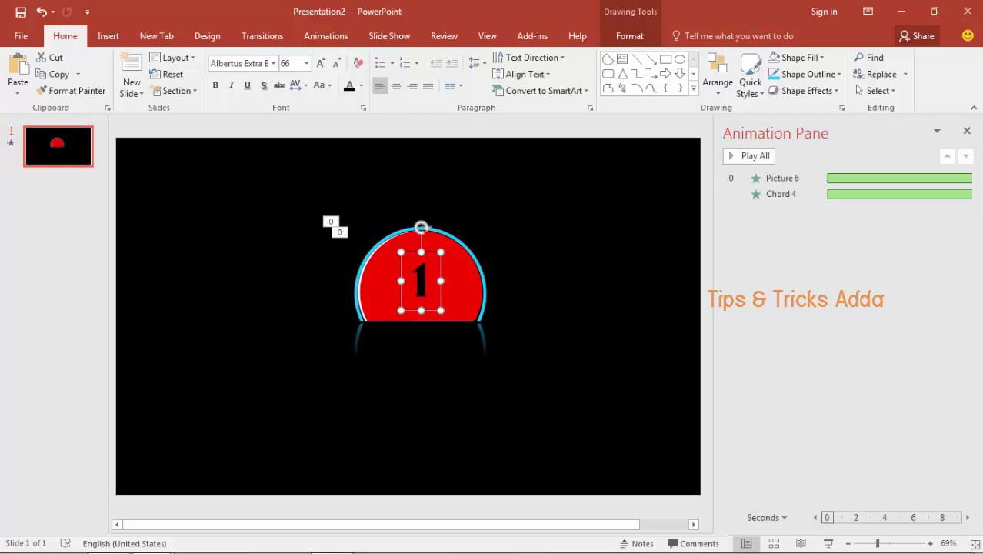
pyautogui.click(320, 63)
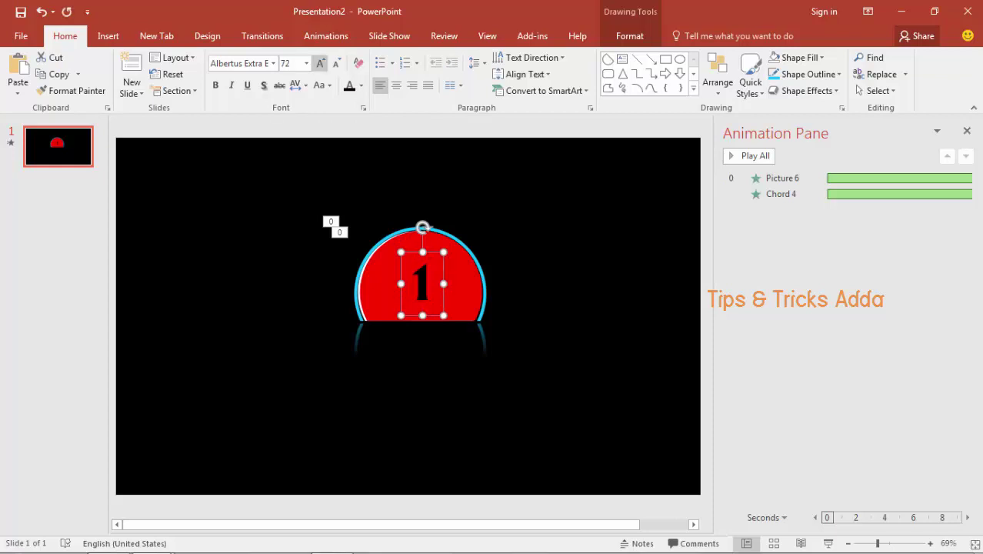
pyautogui.click(320, 63)
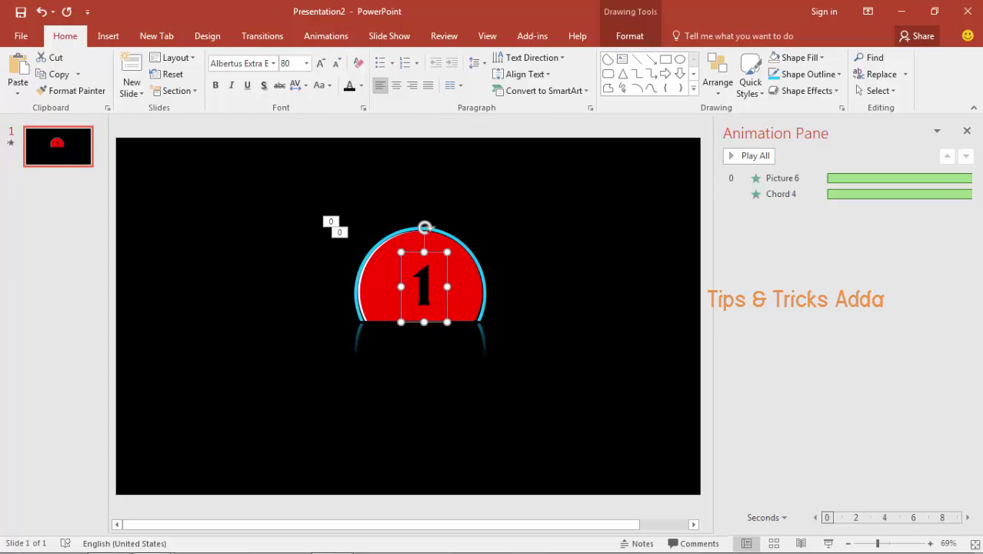
# Duplicate the number 1, change the copy to 2, and place it exactly over the 1 in the red chord.
pyautogui.moveTo(424, 228); pyautogui.dragTo(420, 227)
pyautogui.hotkey('ctrl', 'd')
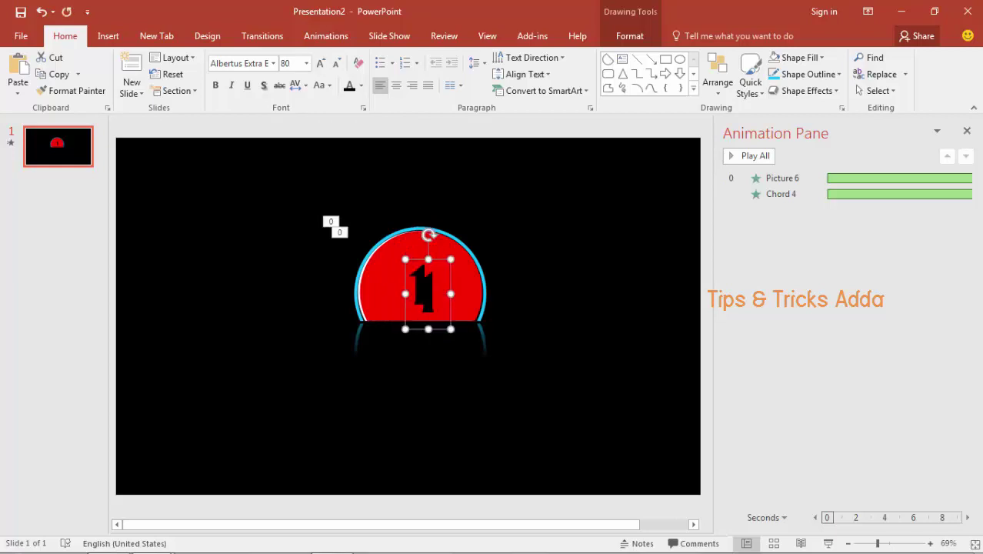
pyautogui.press('BackSpace')
pyautogui.write('2')
pyautogui.moveTo(428, 294); pyautogui.dragTo(420, 285)
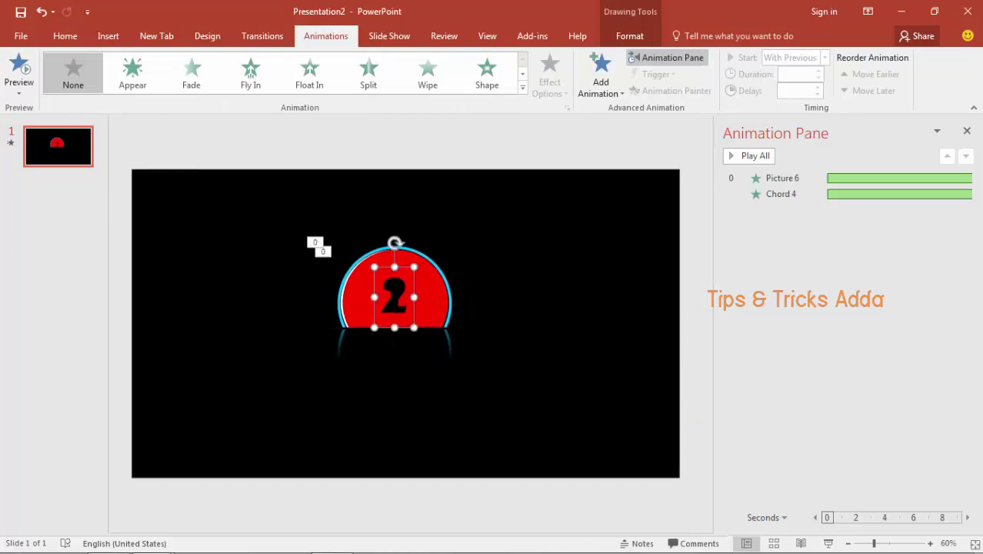
# Make two more copies of the number, change them to 3 and 4, and stack them over the 2.
pyautogui.hotkey('ctrl', 'd')
pyautogui.click(413, 301)
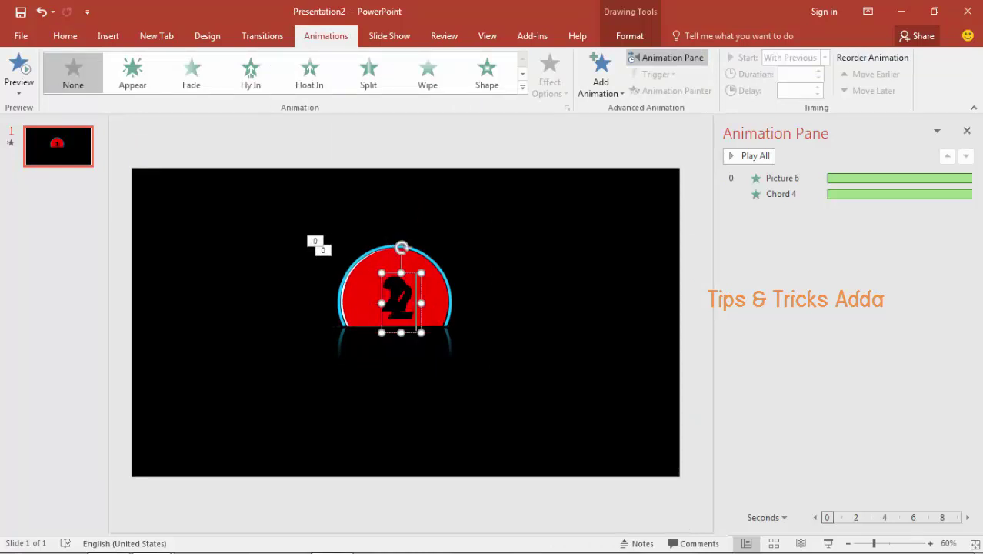
pyautogui.press('BackSpace')
pyautogui.write('3')
pyautogui.moveTo(421, 291); pyautogui.dragTo(388, 289)
pyautogui.press('BackSpace')
pyautogui.write('4')
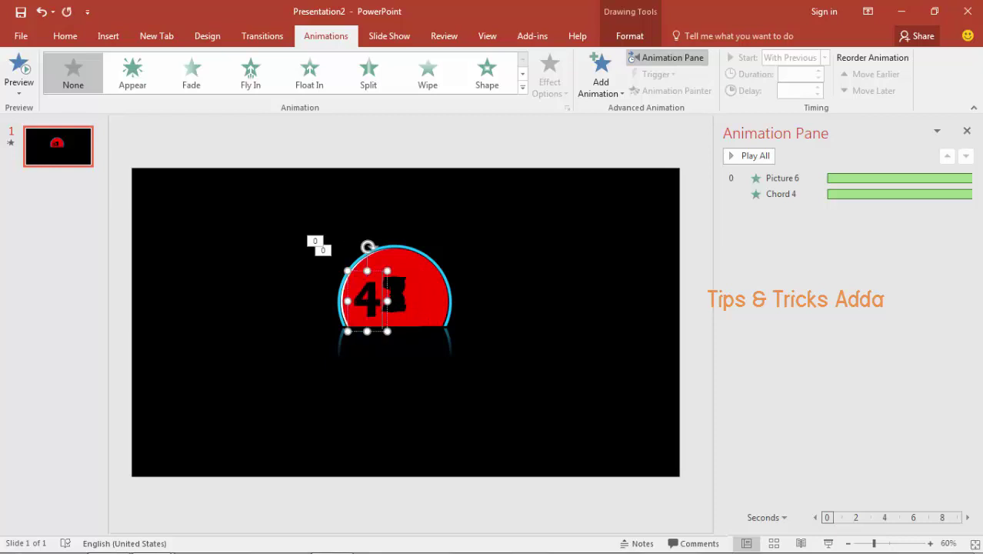
pyautogui.moveTo(386, 289); pyautogui.dragTo(416, 284)
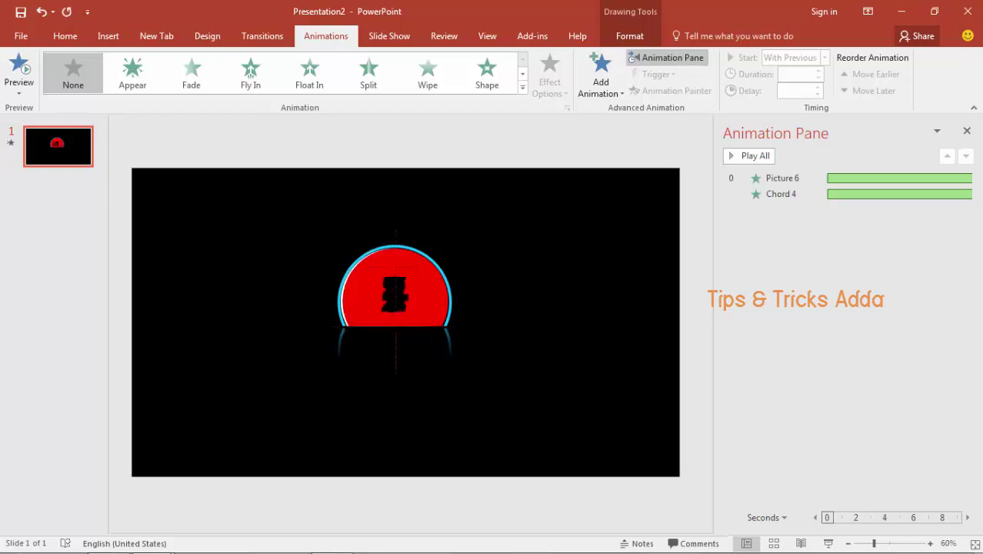
# Continue duplicating and renumbering the copies up to 20, stacking them over the middle of the red chord.
pyautogui.hotkey('ctrl', 'y')
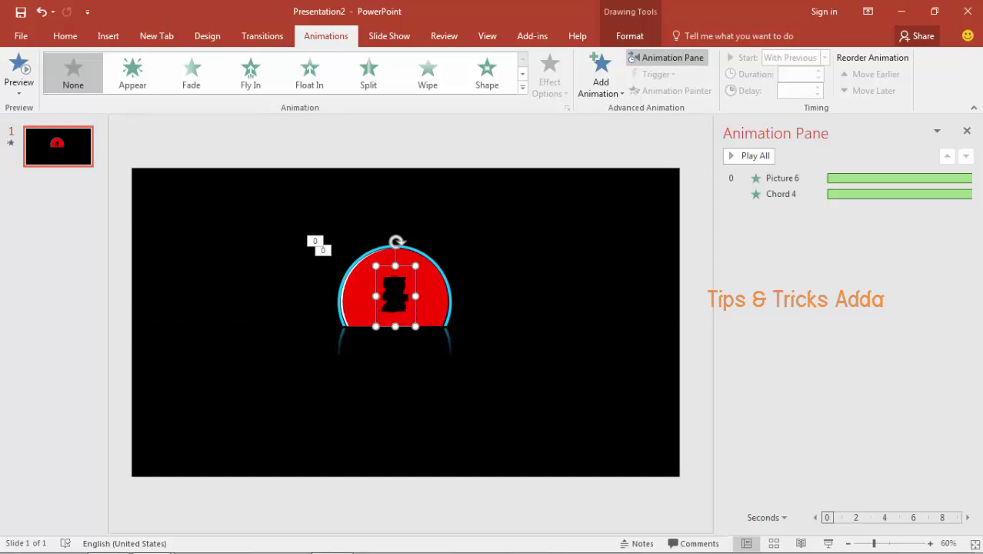
pyautogui.hotkey('ctrl', 'z')
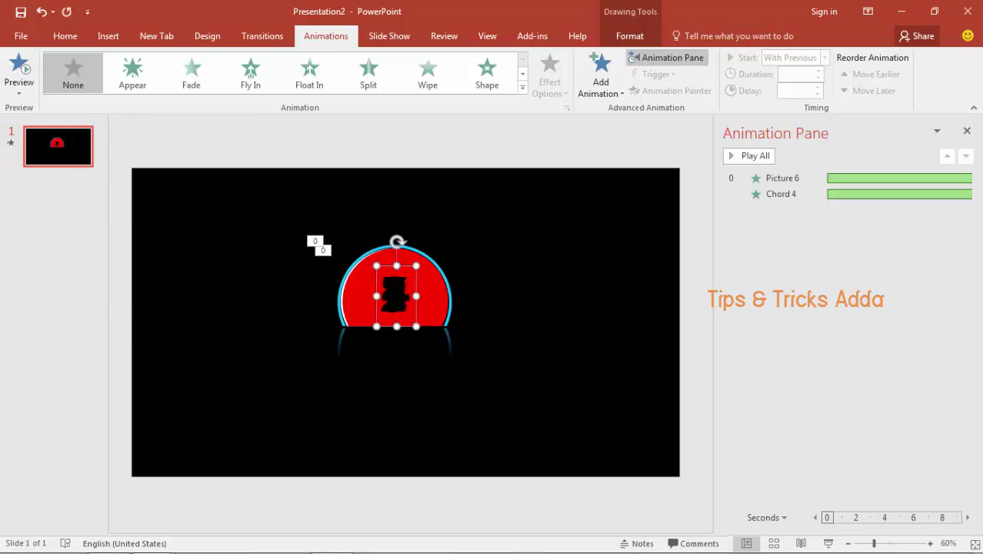
pyautogui.moveTo(396, 296); pyautogui.dragTo(417, 295)
pyautogui.moveTo(416, 295); pyautogui.dragTo(416, 295)
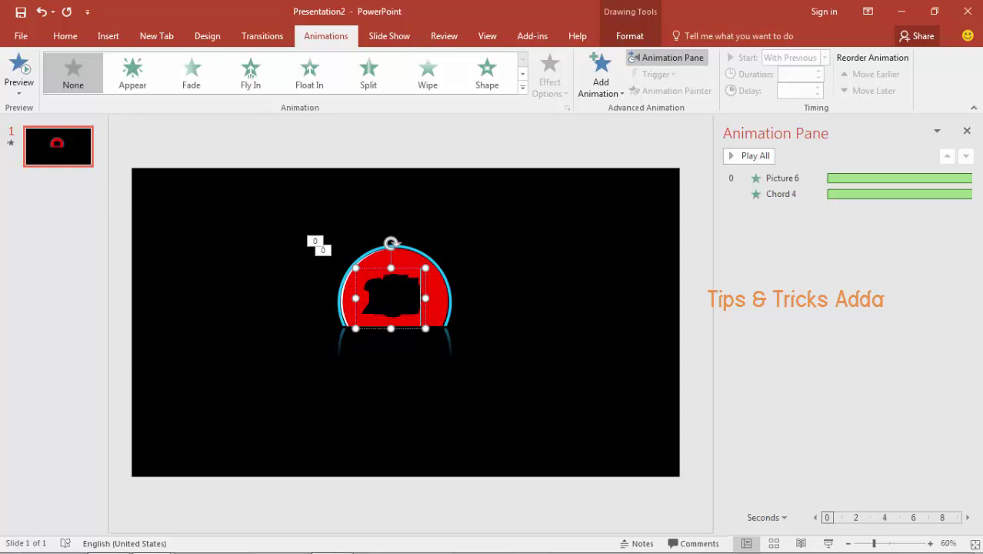
pyautogui.press('Escape')
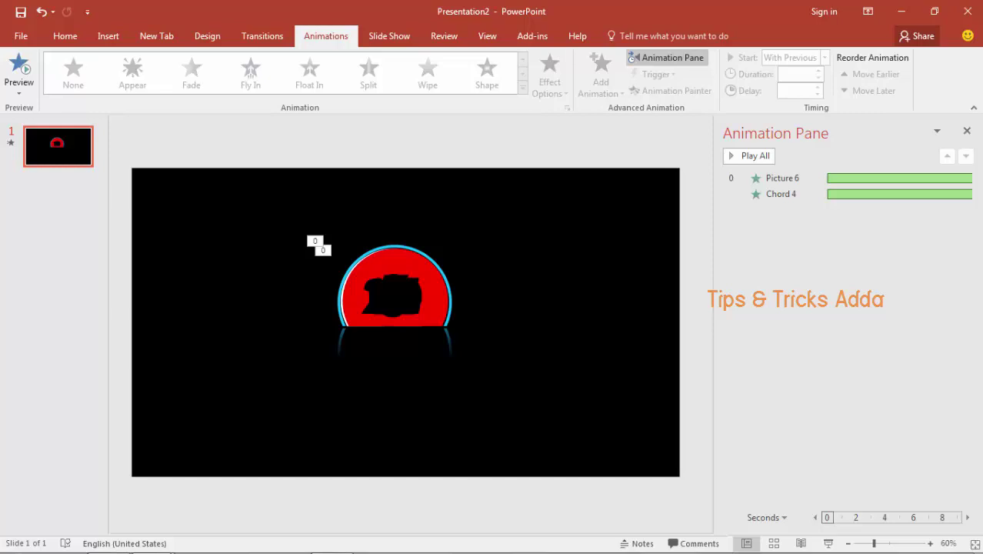
# Select all the stacked number text boxes and add an Appear entrance and a Disappear exit animation to them.
pyautogui.click(391, 296)
pyautogui.click(782, 178)
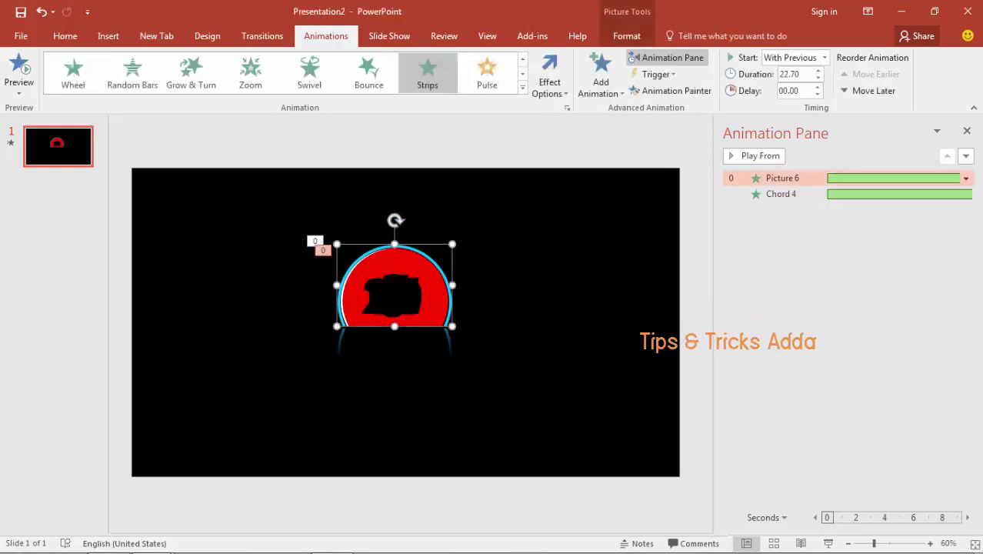
pyautogui.press('Escape')
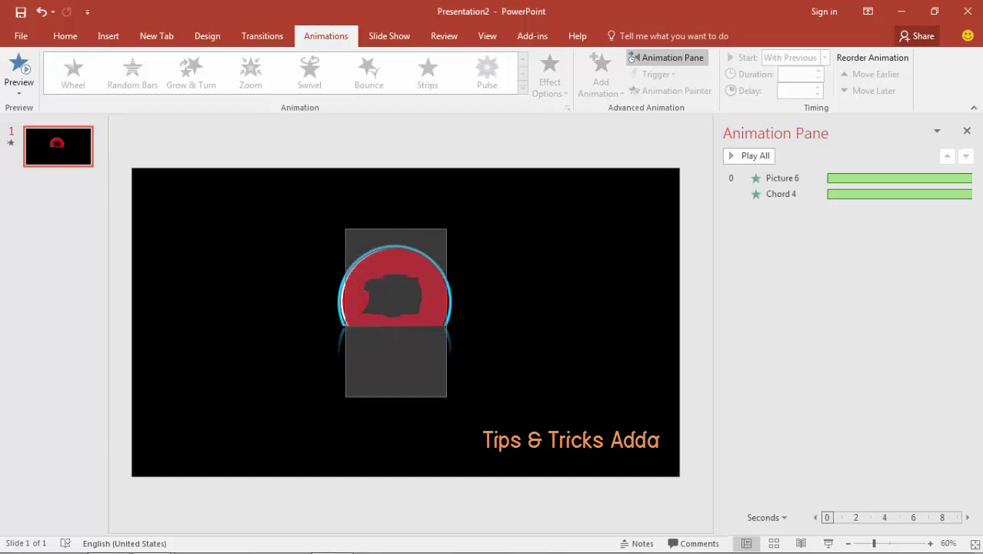
pyautogui.moveTo(394, 296); pyautogui.dragTo(386, 184)
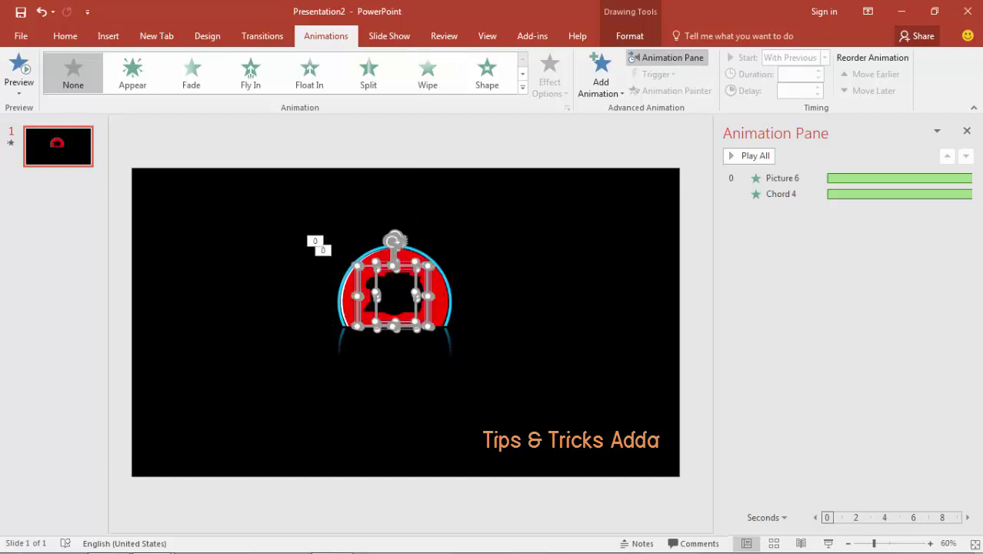
pyautogui.click(600, 77)
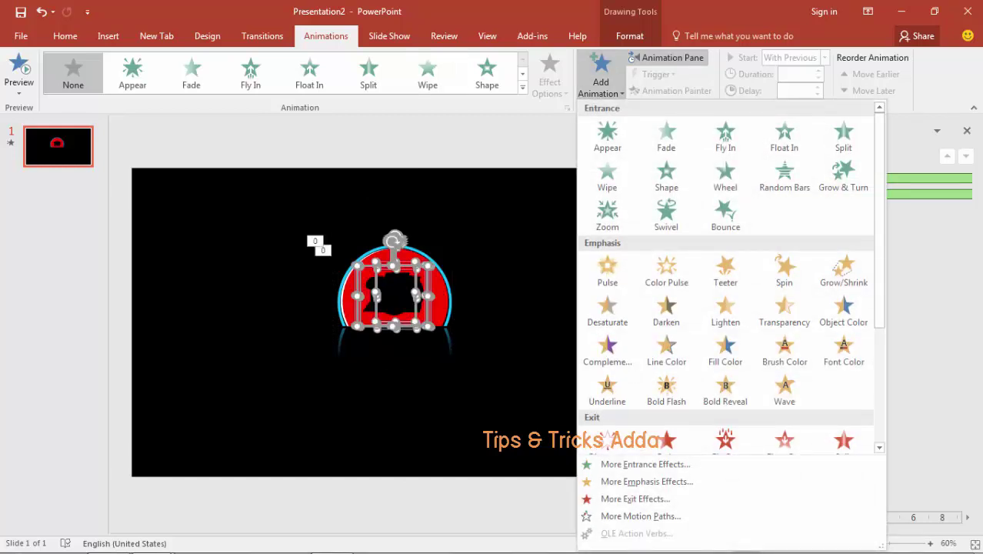
pyautogui.click(607, 137)
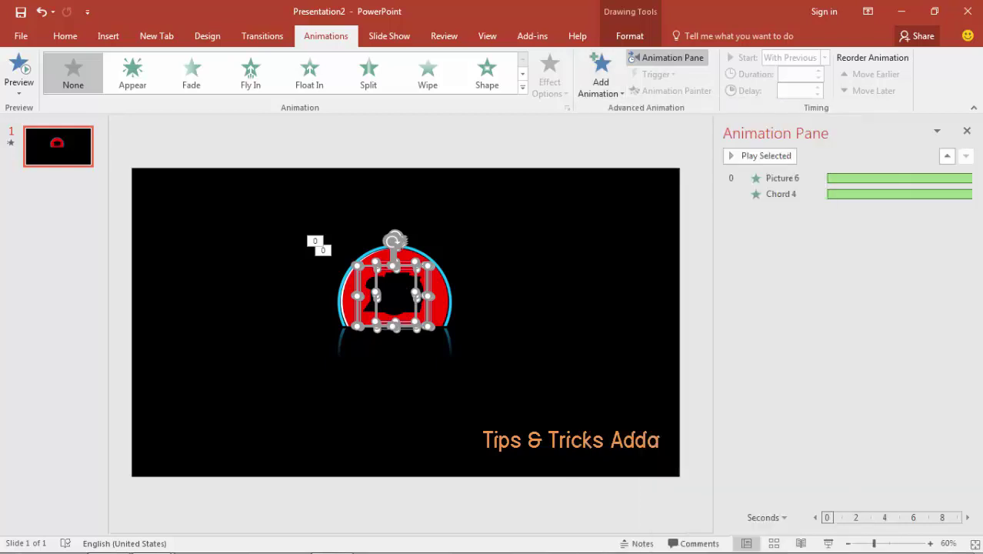
pyautogui.click(600, 77)
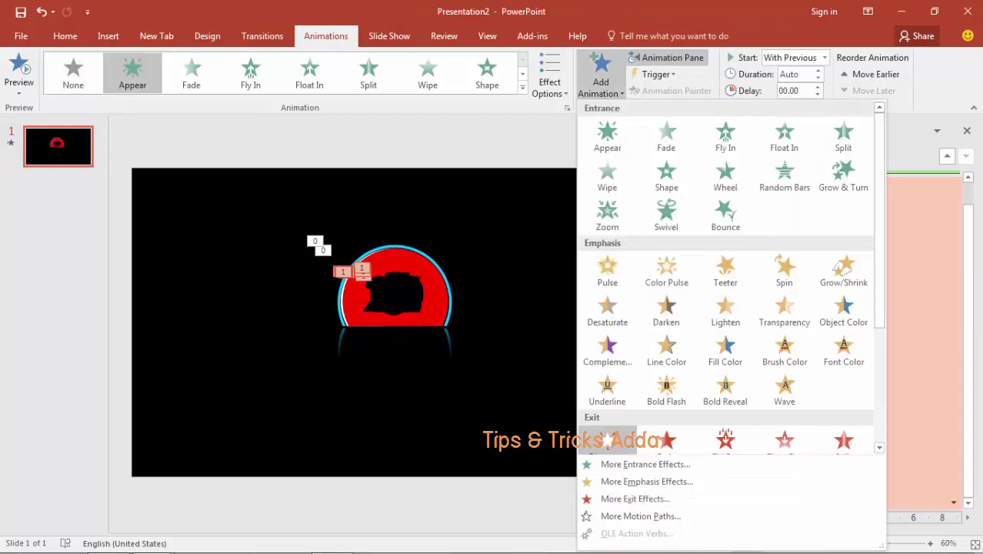
pyautogui.click(607, 440)
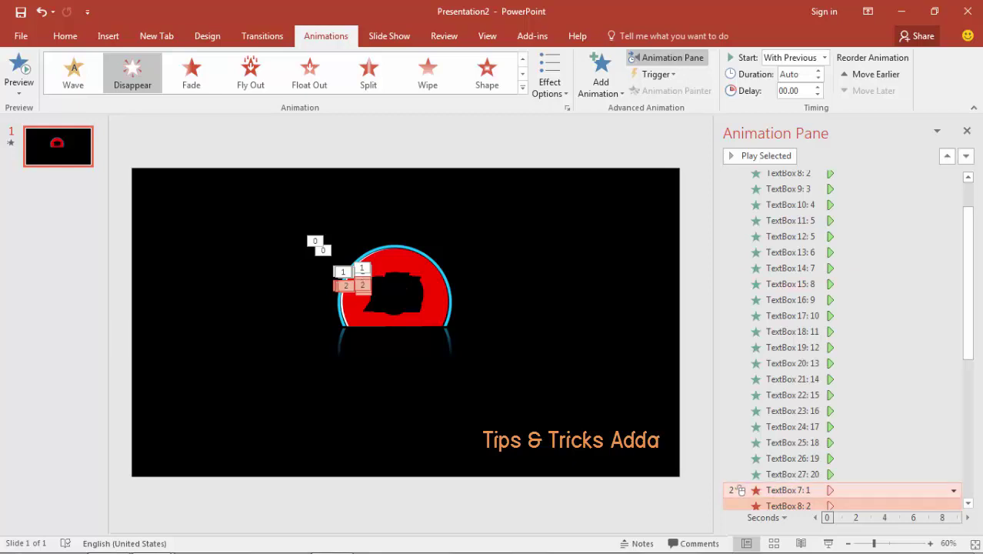
# Reorder the animations so each number's Disappear effect directly follows its own Appear effect, and close the background formatting settings.
pyautogui.click(788, 490)
pyautogui.moveTo(788, 490); pyautogui.dragTo(787, 217)
pyautogui.scroll(-1, 842, 305)
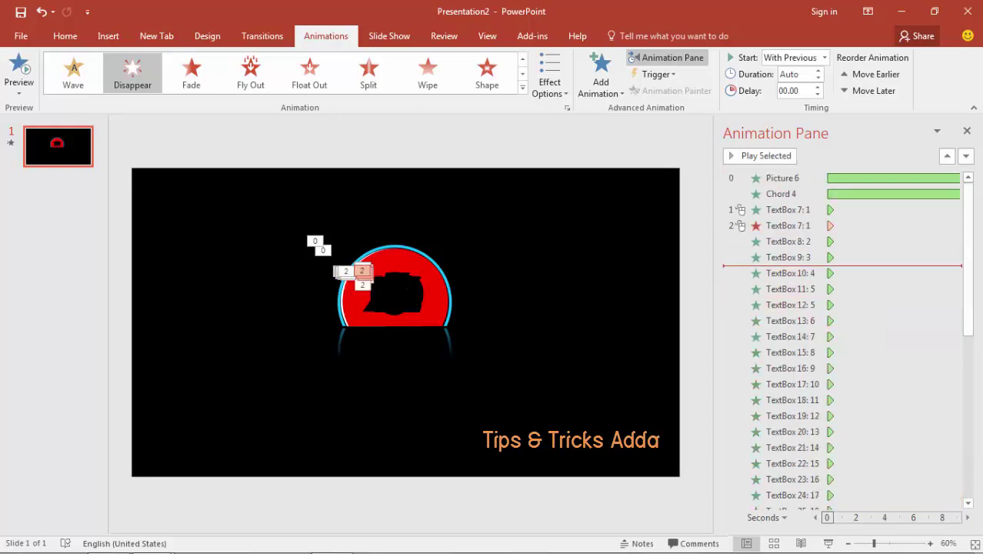
pyautogui.moveTo(789, 265); pyautogui.dragTo(789, 252)
pyautogui.click(790, 320)
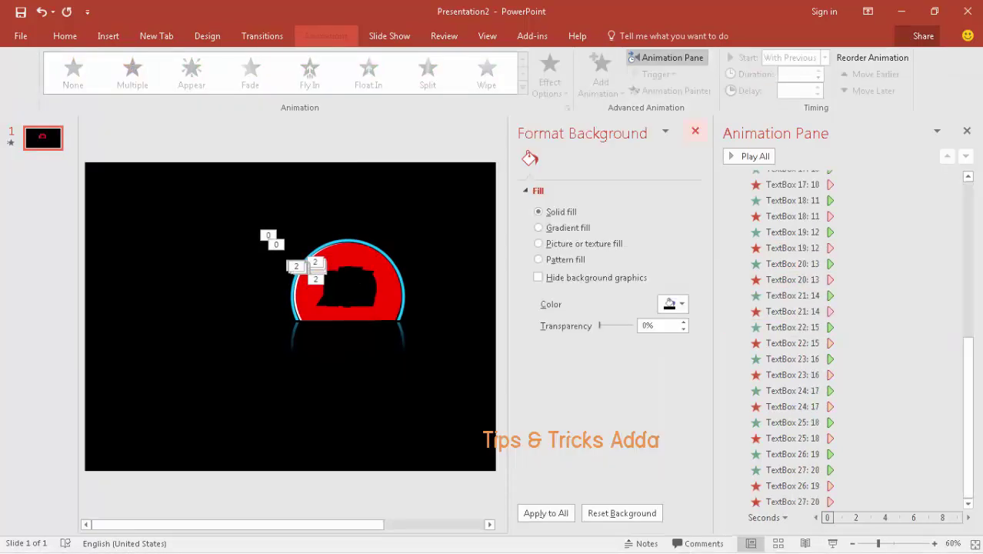
pyautogui.click(696, 130)
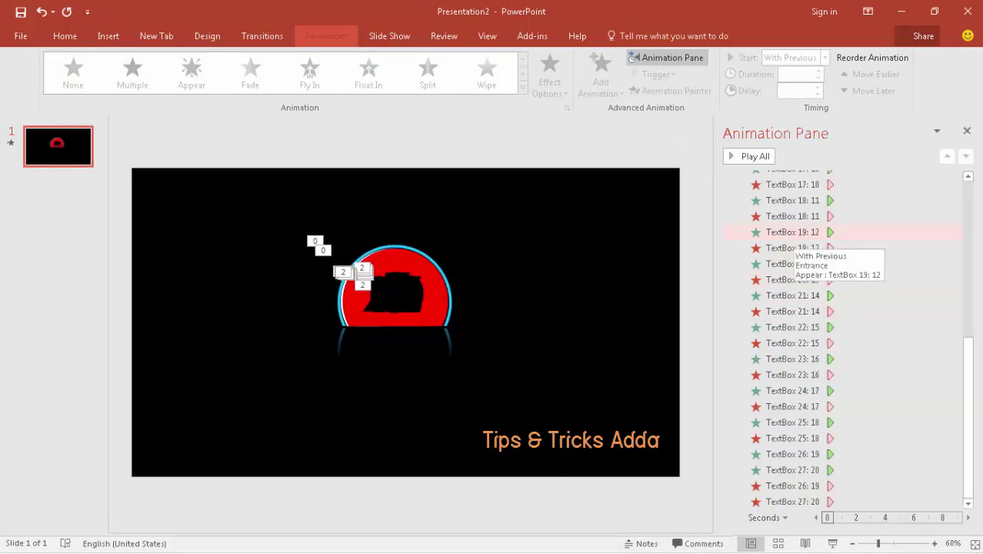
pyautogui.click(792, 248)
# Select every animation in the list and set them all to start With Previous.
pyautogui.scroll(7, 790, 231)
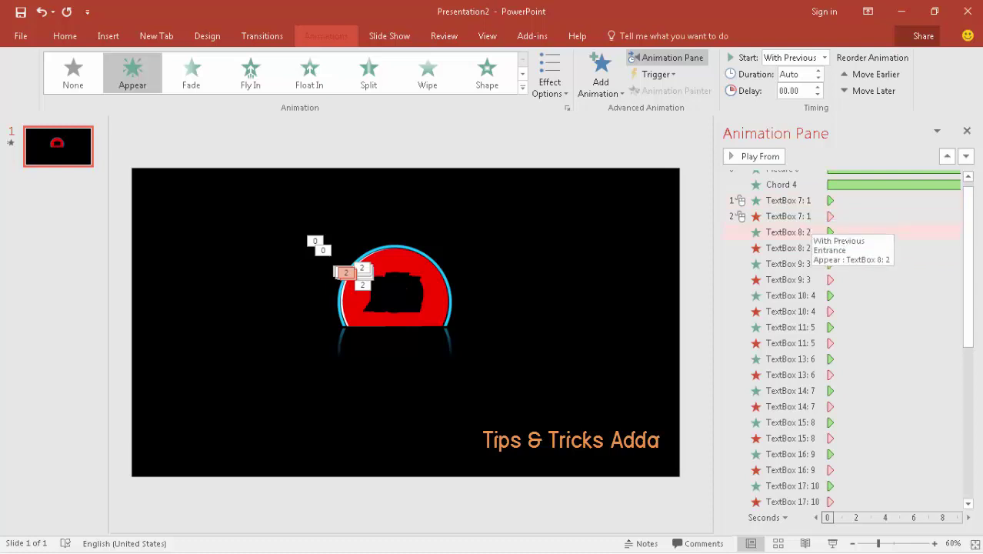
pyautogui.scroll(-7, 800, 375)
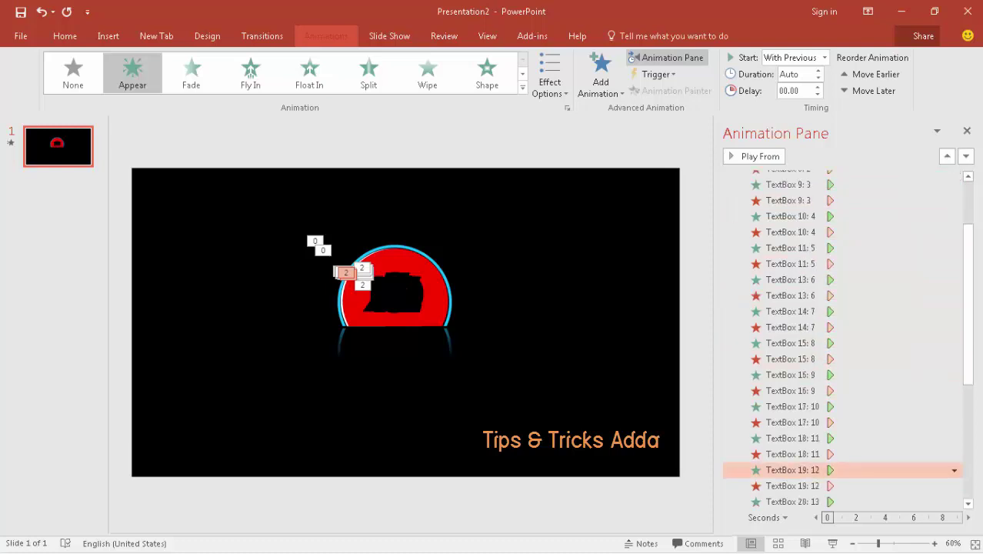
pyautogui.scroll(7, 846, 338)
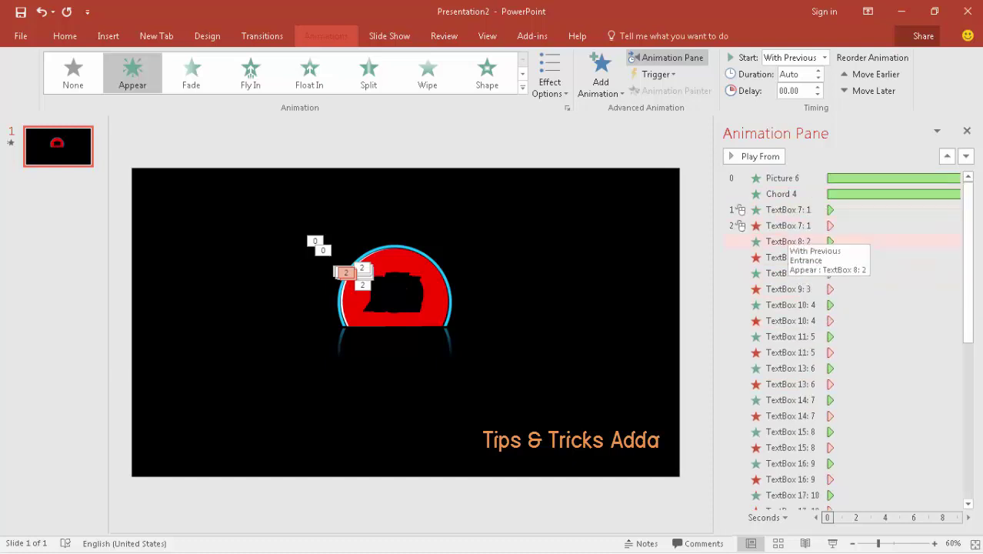
pyautogui.click(788, 209)
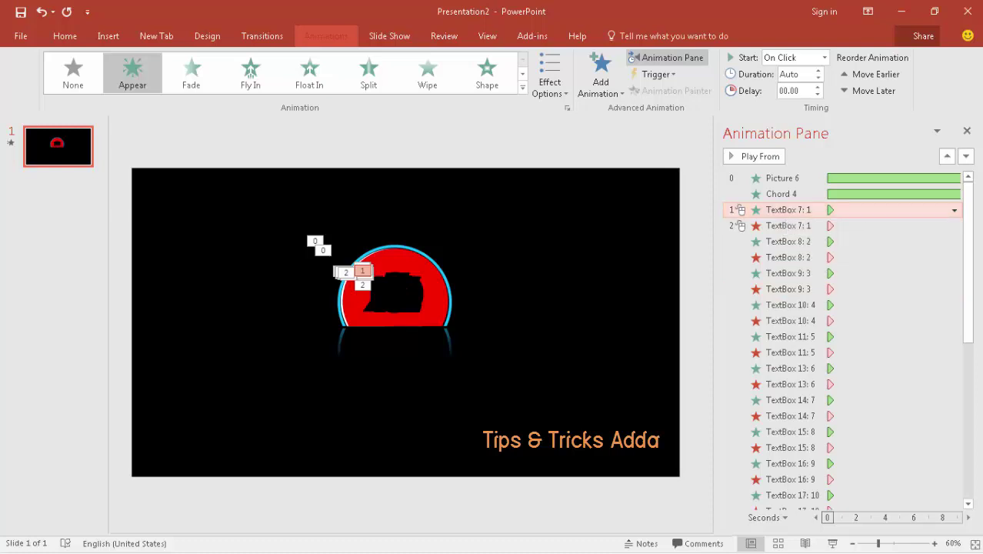
pyautogui.hotkey('ctrl', 'a')
pyautogui.click(953, 210)
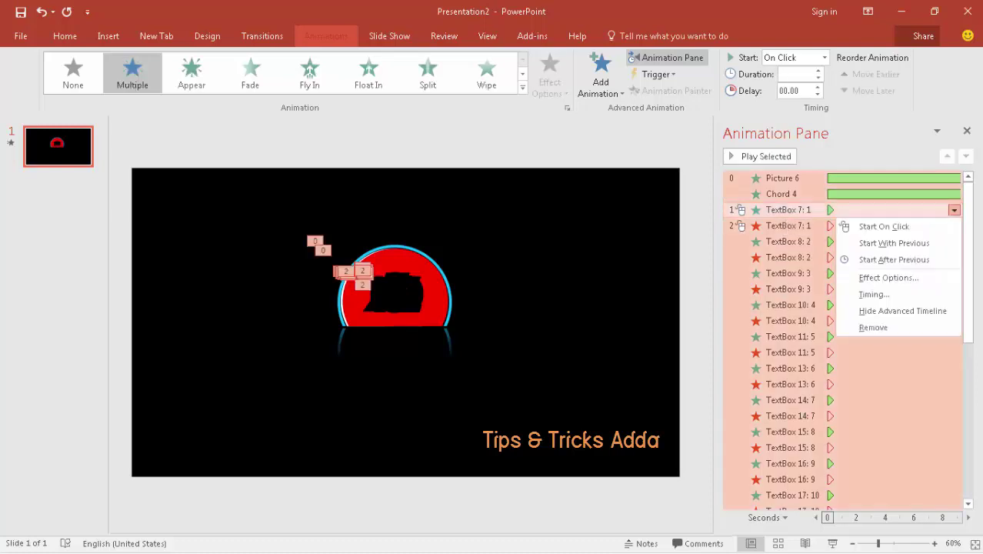
pyautogui.click(884, 239)
# Set the delay of the number 1's Disappear animation to 1 second.
pyautogui.click(792, 209)
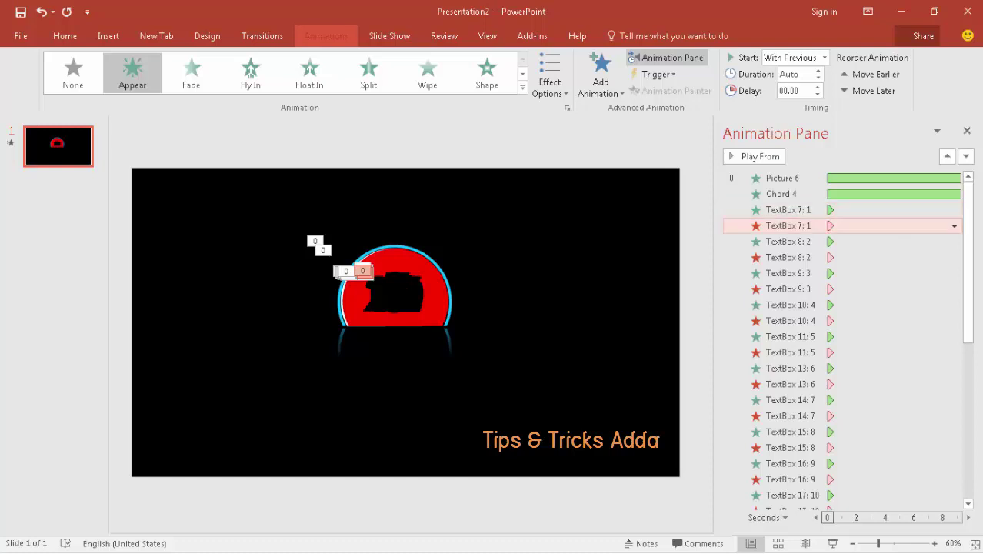
pyautogui.click(792, 225)
pyautogui.click(789, 91)
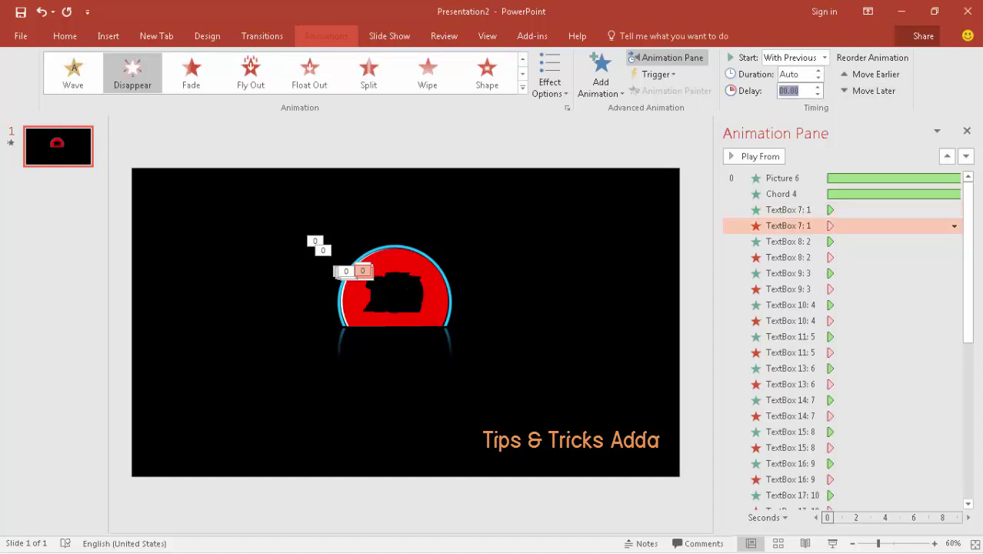
pyautogui.write('1')
pyautogui.press('Return')
# Set the number 2's Appear animation to start With Previous with a delay of 1 second.
pyautogui.click(952, 241)
pyautogui.click(953, 241)
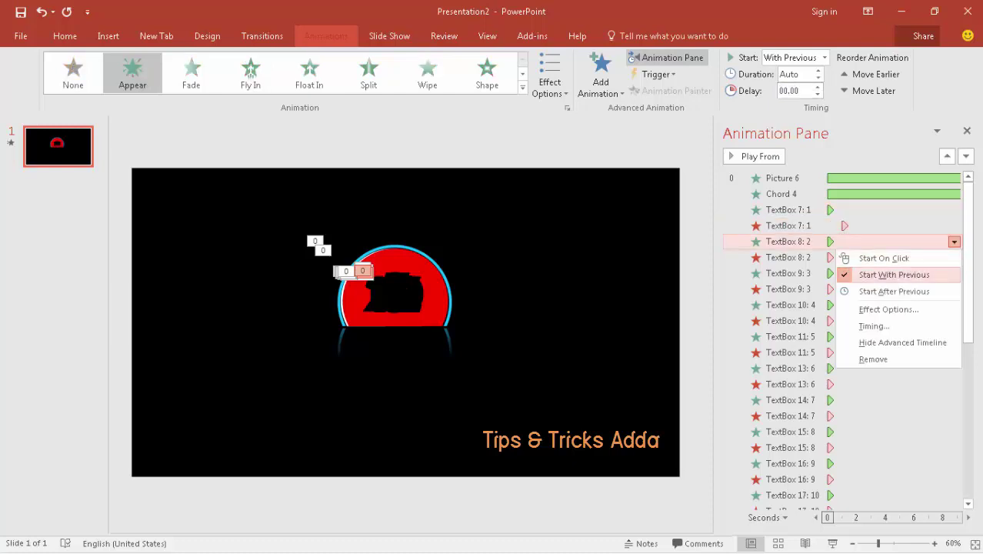
pyautogui.click(892, 274)
pyautogui.click(792, 91)
pyautogui.write('1')
pyautogui.press('Return')
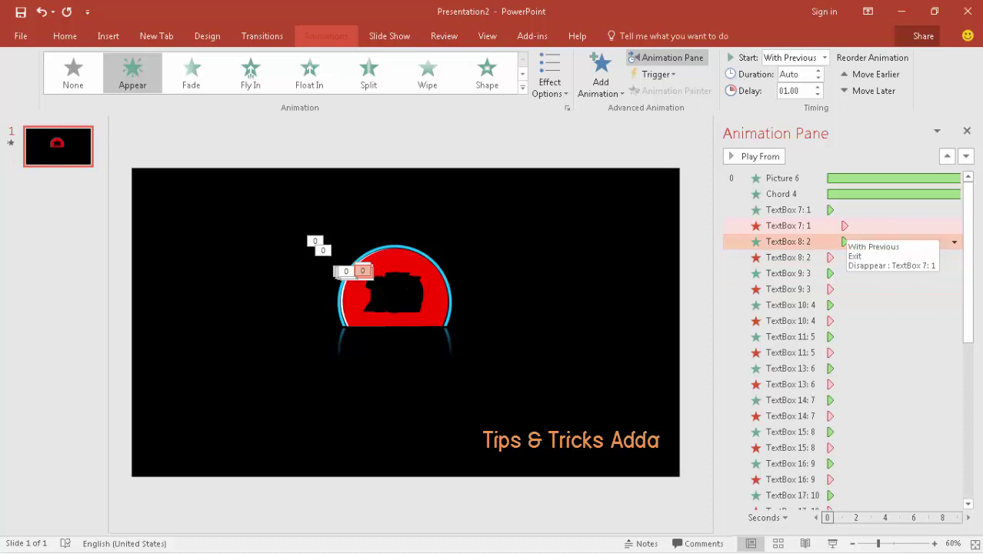
# Set the delay of the number 2's Disappear animation to 2 seconds.
pyautogui.click(829, 210)
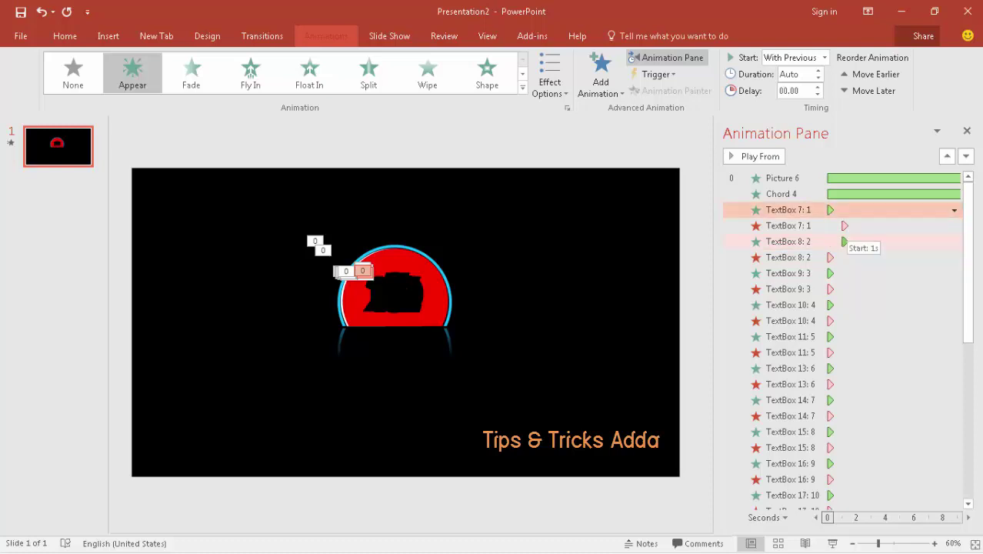
pyautogui.click(830, 258)
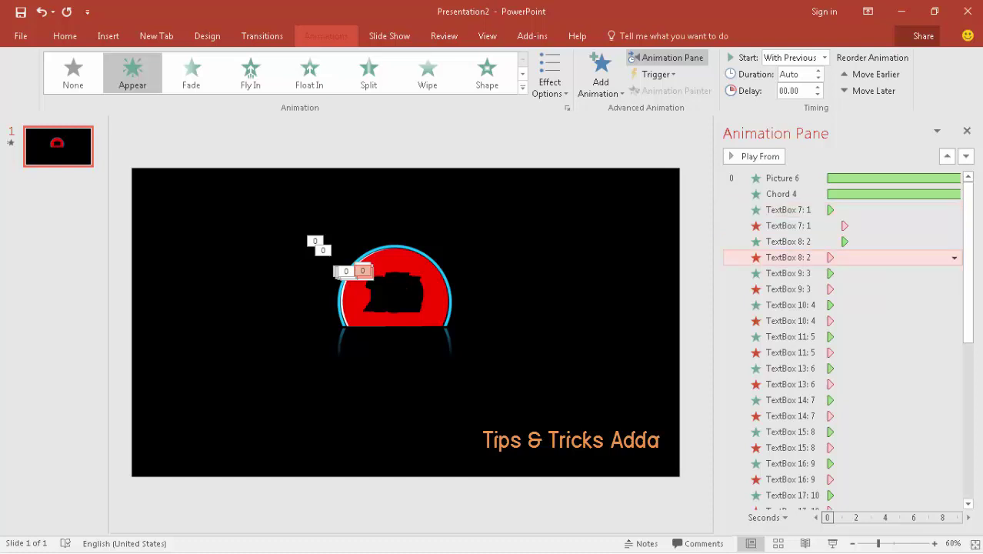
pyautogui.doubleClick(789, 90)
pyautogui.write('2')
pyautogui.press('Return')
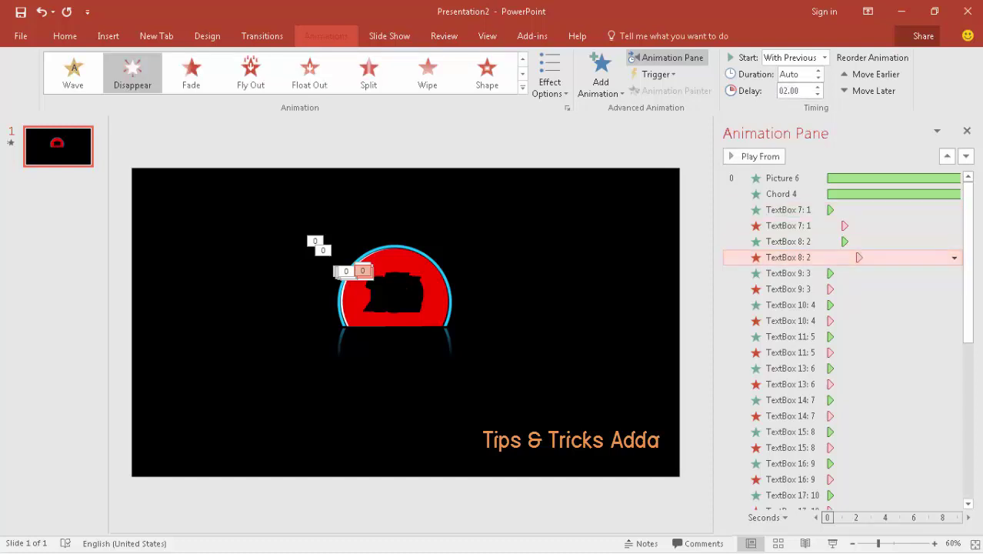
# Stagger numbers 3 to 20 one second apart, with Appear delays from 2 to 19 seconds and Disappear delays from 3 to 20 seconds.
pyautogui.rightClick(789, 273)
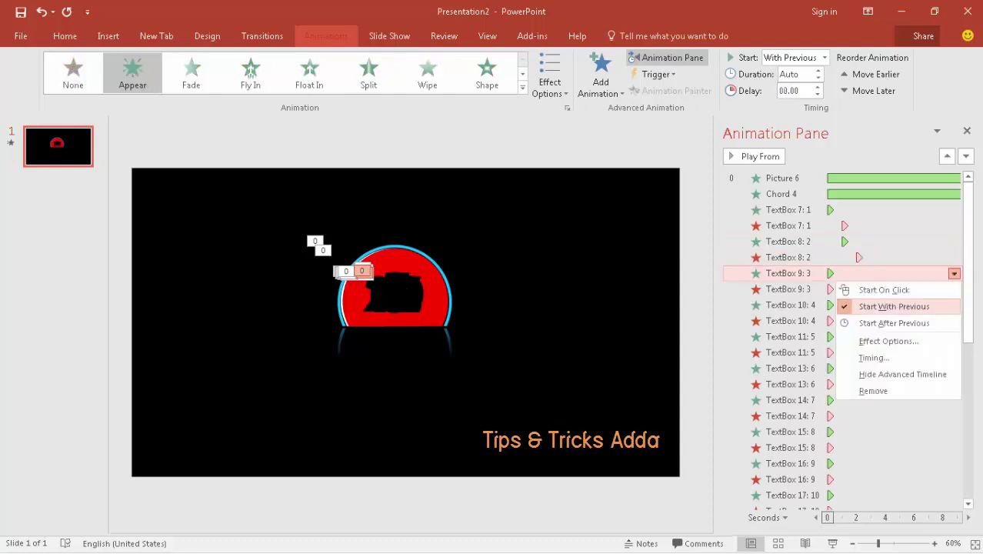
pyautogui.click(790, 290)
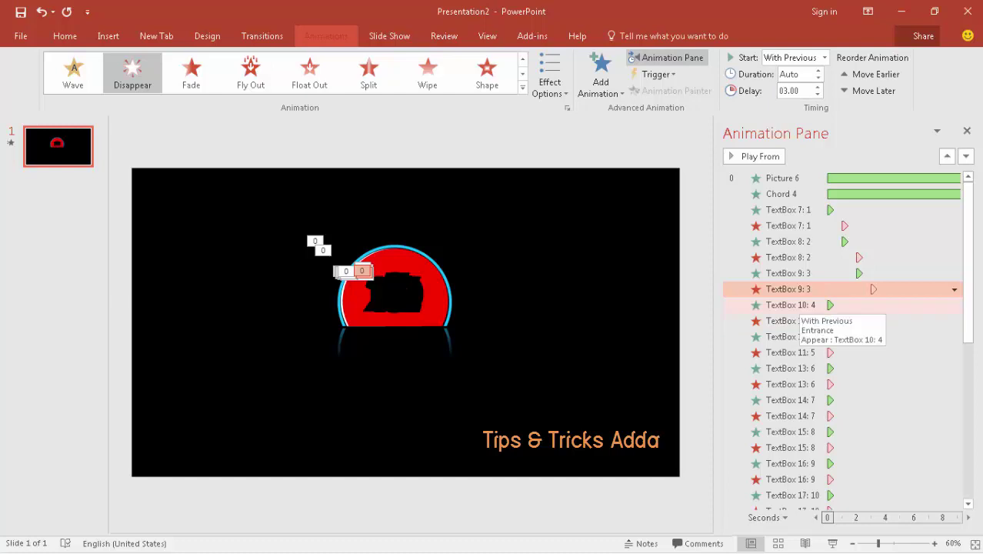
pyautogui.click(792, 304)
pyautogui.click(953, 305)
pyautogui.click(869, 337)
pyautogui.click(793, 320)
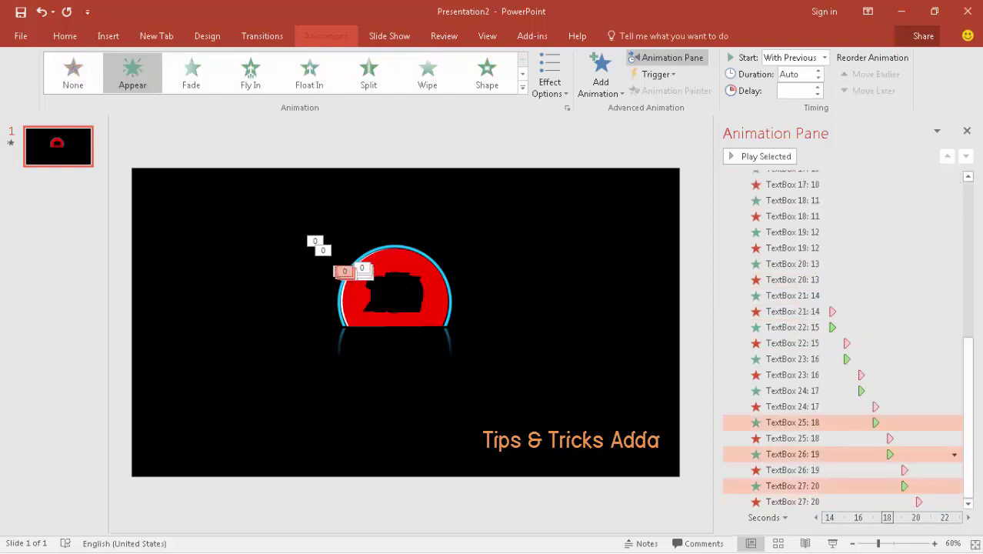
pyautogui.moveTo(881, 517); pyautogui.dragTo(827, 517)
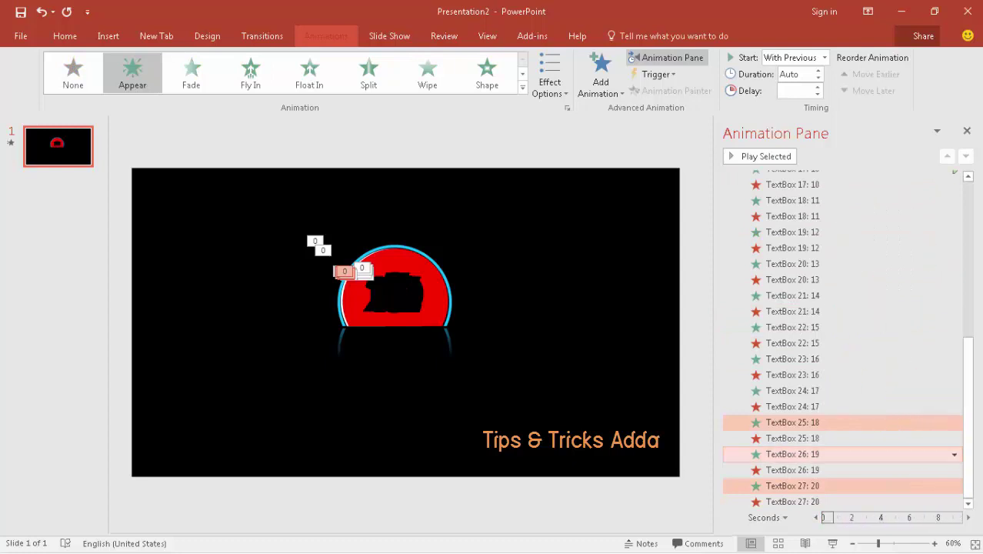
# Delete the Disappear animation of the number 20 so that it stays on the slide at the end of the count.
pyautogui.scroll(7, 842, 338)
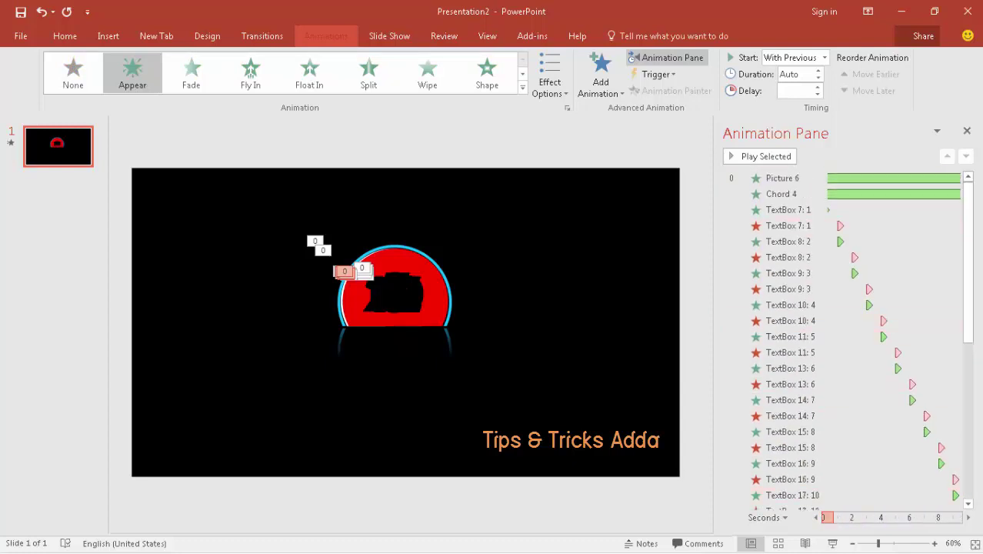
pyautogui.moveTo(968, 300); pyautogui.dragTo(967, 435)
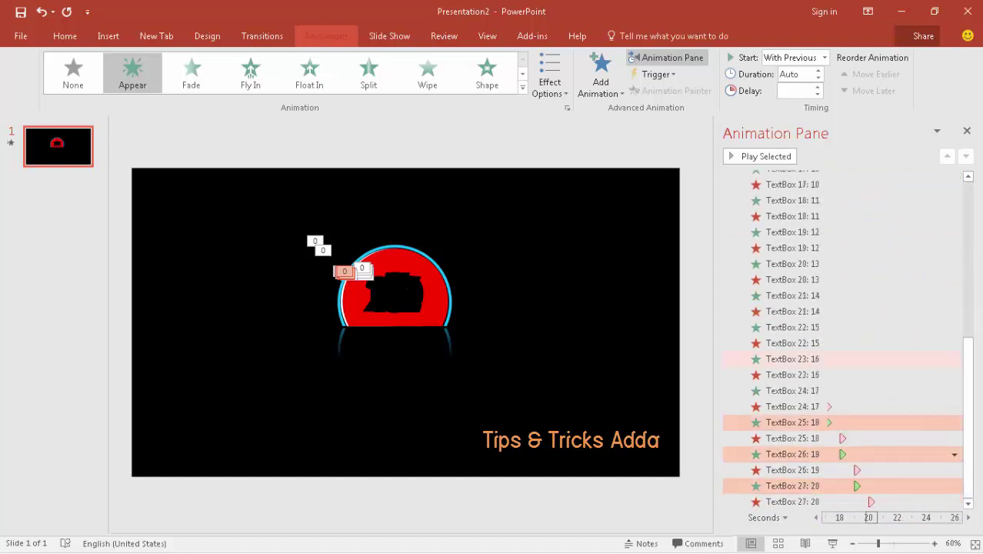
pyautogui.click(854, 501)
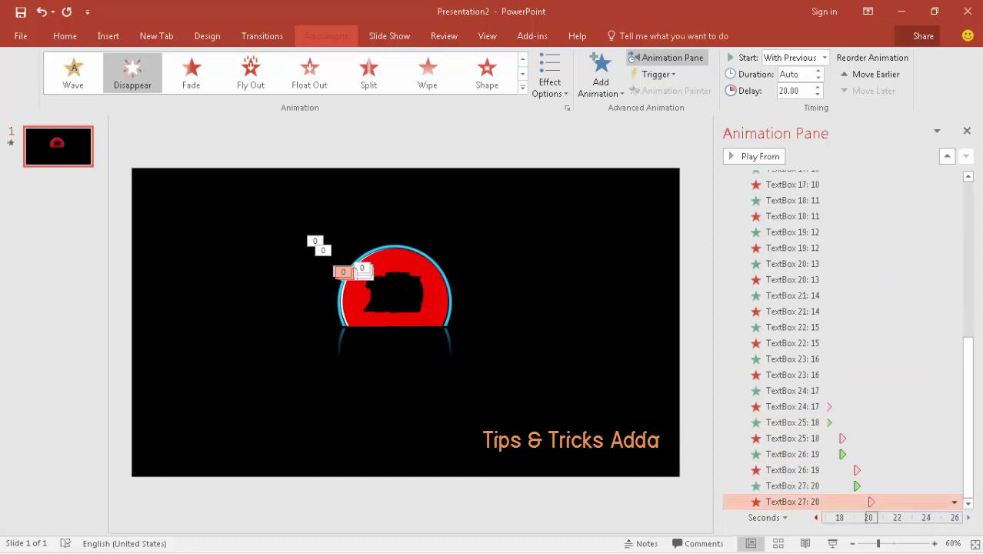
pyautogui.press('Delete')
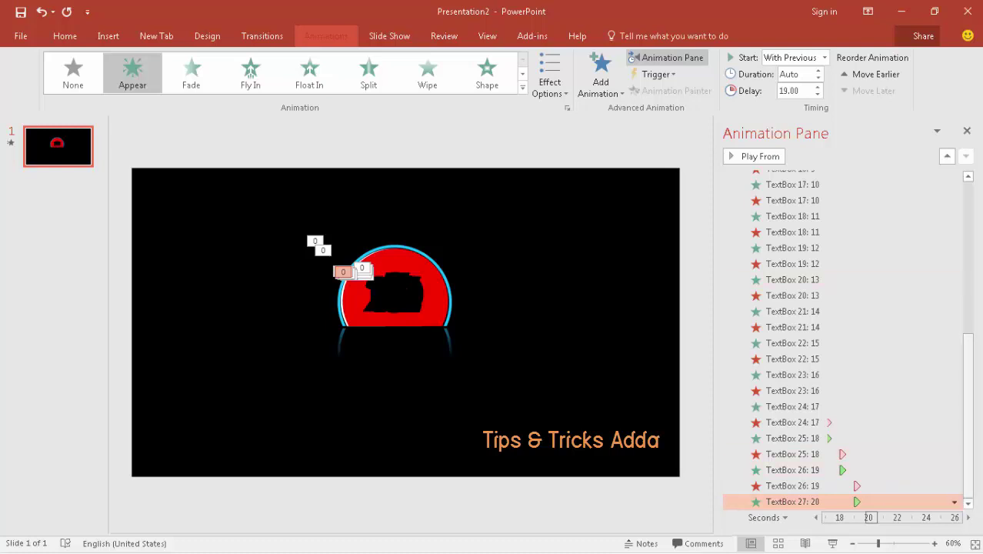
pyautogui.moveTo(967, 431); pyautogui.dragTo(968, 430)
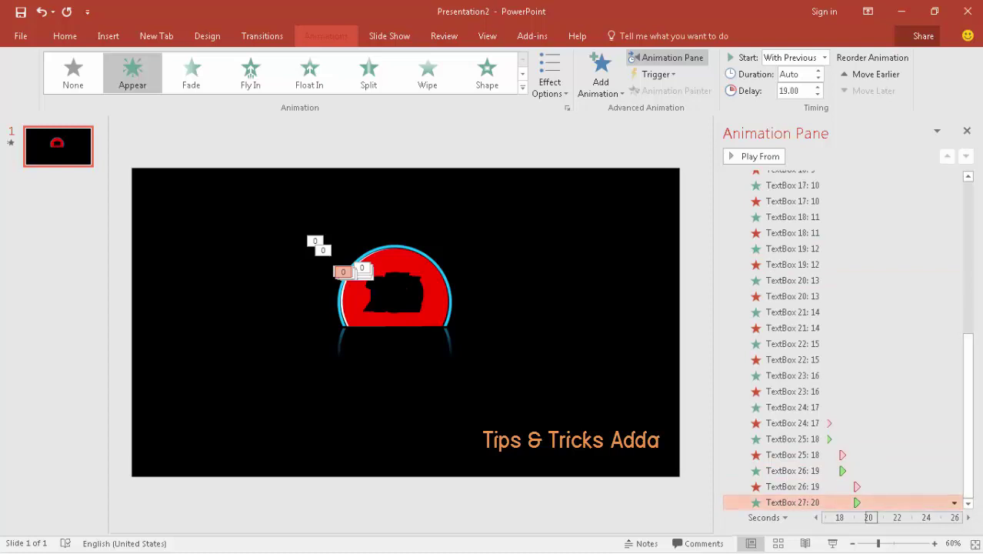
# Preview all of the slide's animations and run the slide show from the current slide to check the counter.
pyautogui.click(877, 157)
pyautogui.click(750, 156)
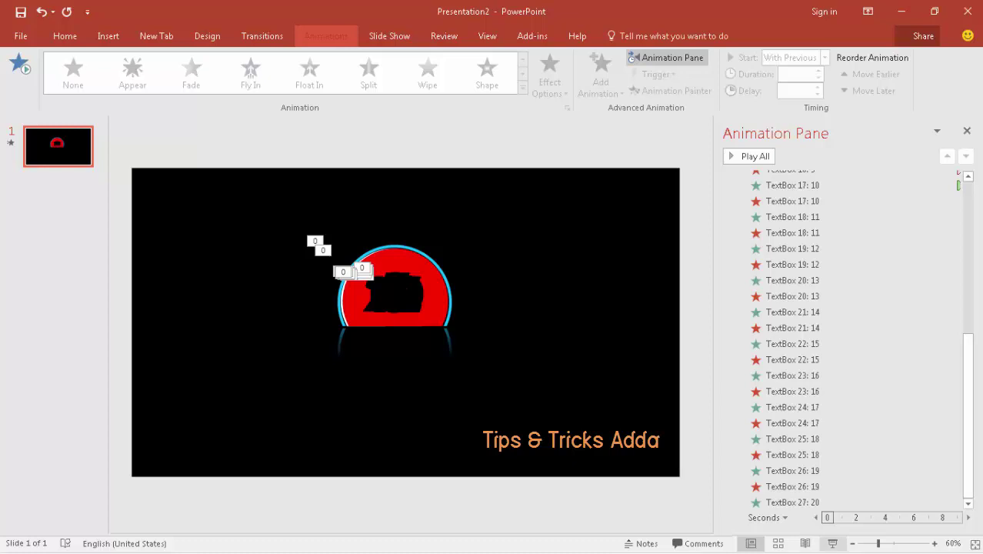
pyautogui.click(832, 544)
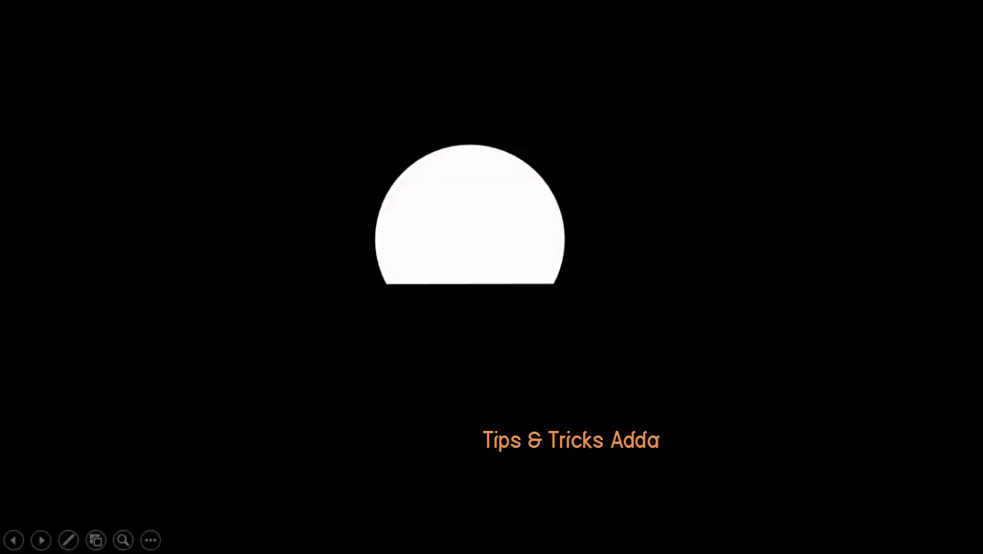